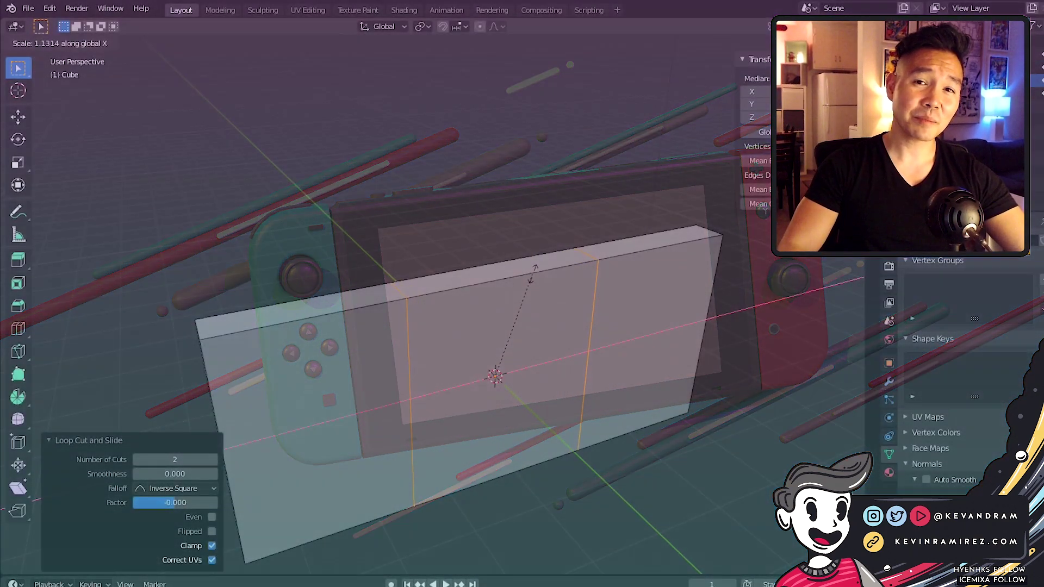
Step: Cancel the unwanted vertical scale on the flattened console slab
right_click(533, 278)
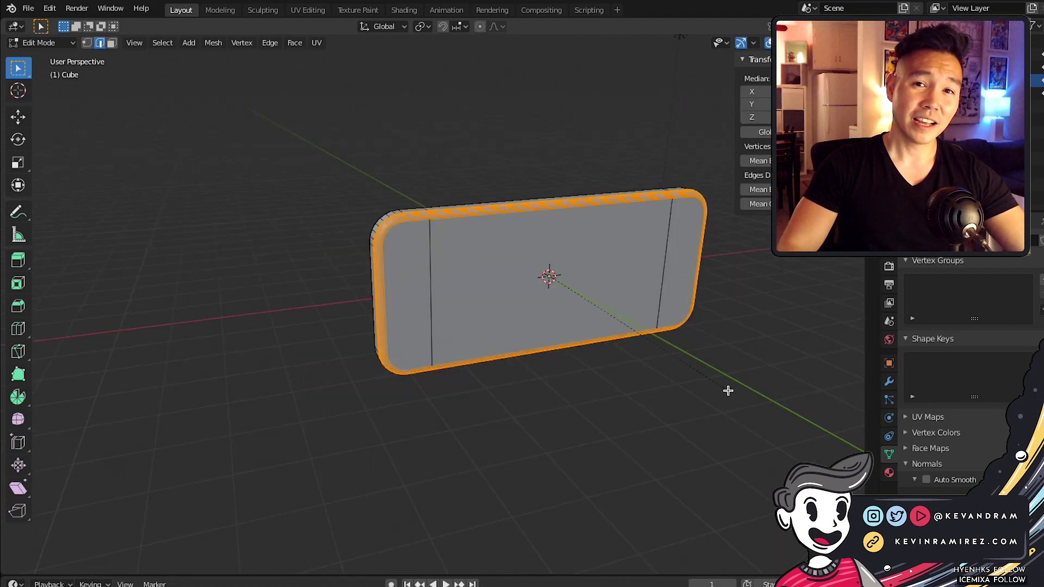
Step: Return to Object Mode and slide the teal stick along its own length
key("Tab")
left_click(689, 404)
middle_click_drag(689, 404, 658, 389)
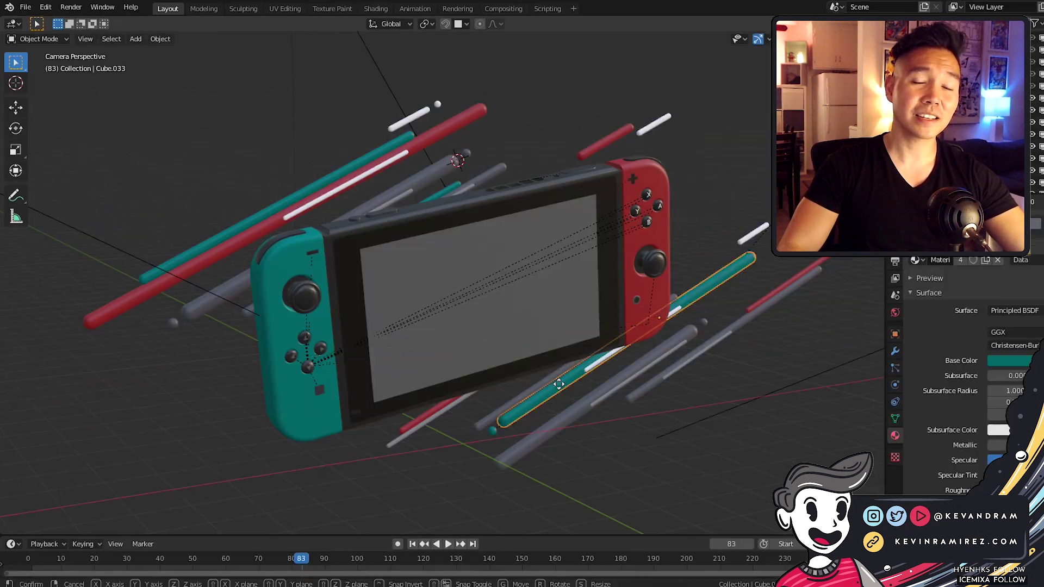
key("g")
key("x")
key("x")
left_click(572, 413)
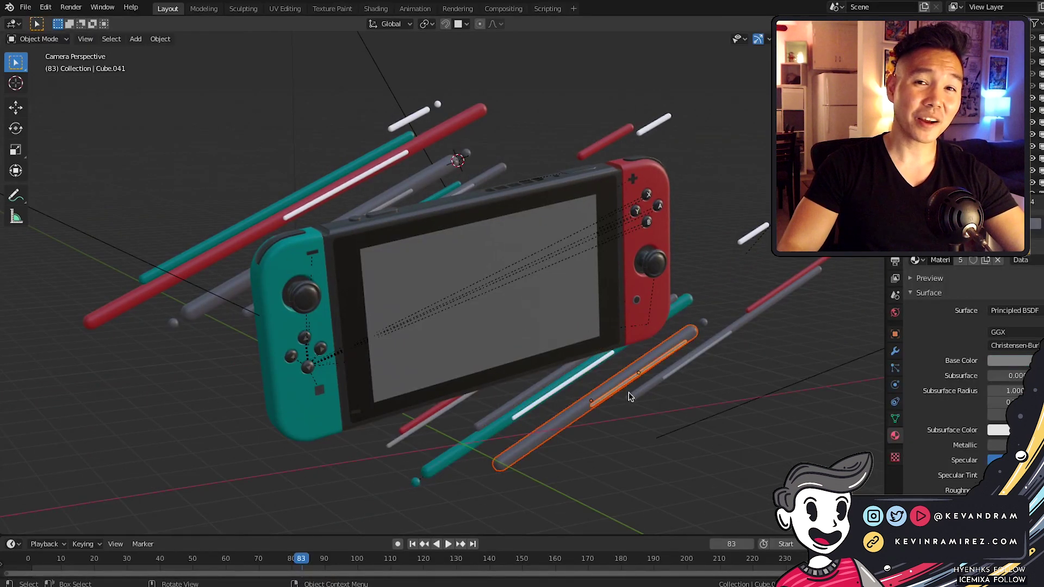
Step: Reposition the stick again, then slide the white top stick 2.1 m along its length
key("g")
left_click(610, 406)
key("g")
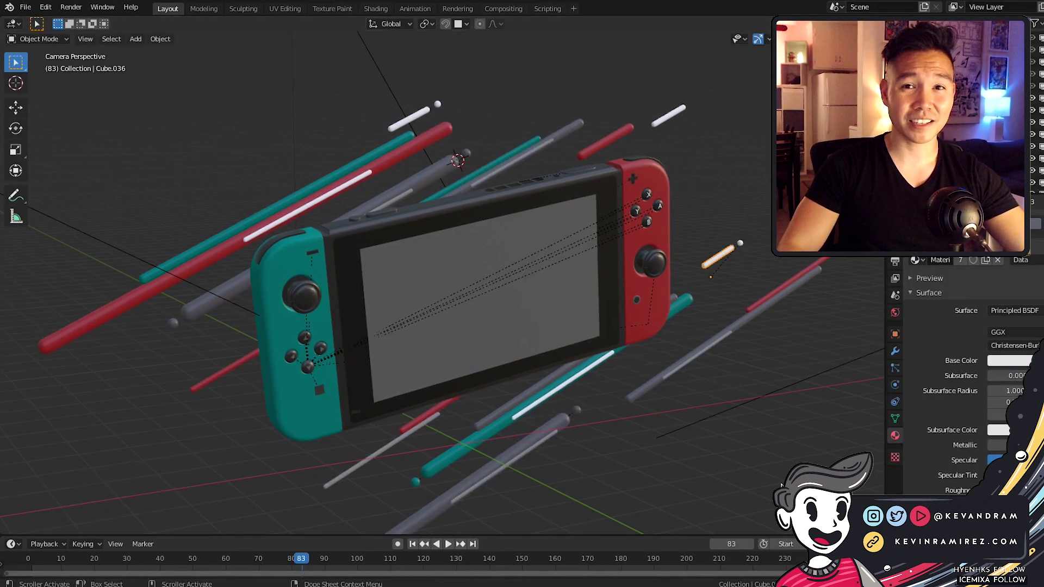
left_click(411, 116)
key("g")
key("x")
key("x")
type("2.1")
key("Return")
Step: Slide the teal stick along its axis, then move the teal, red and white sticks down-left
left_click(420, 193)
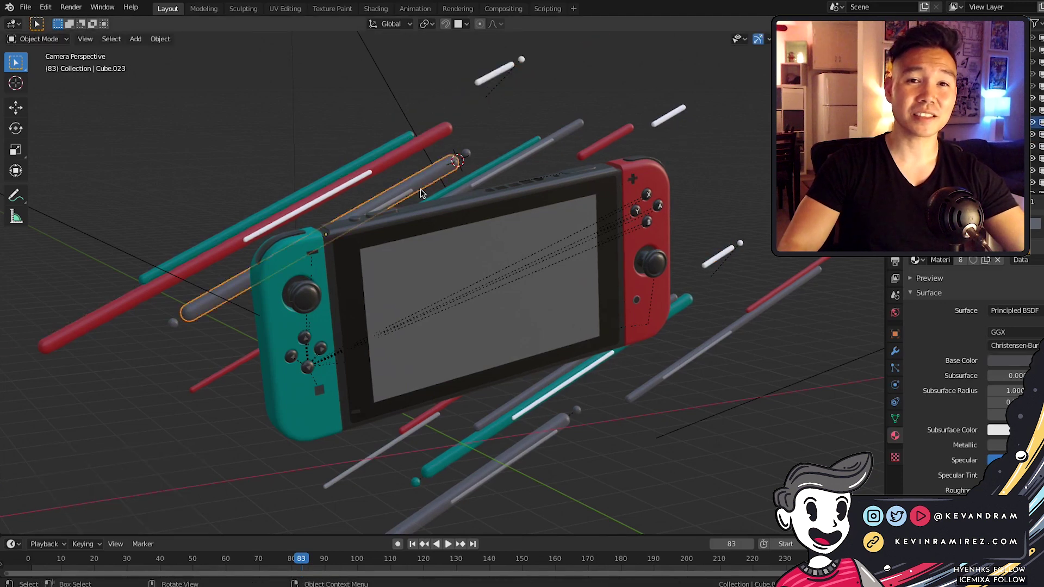
key("g")
left_click(684, 149)
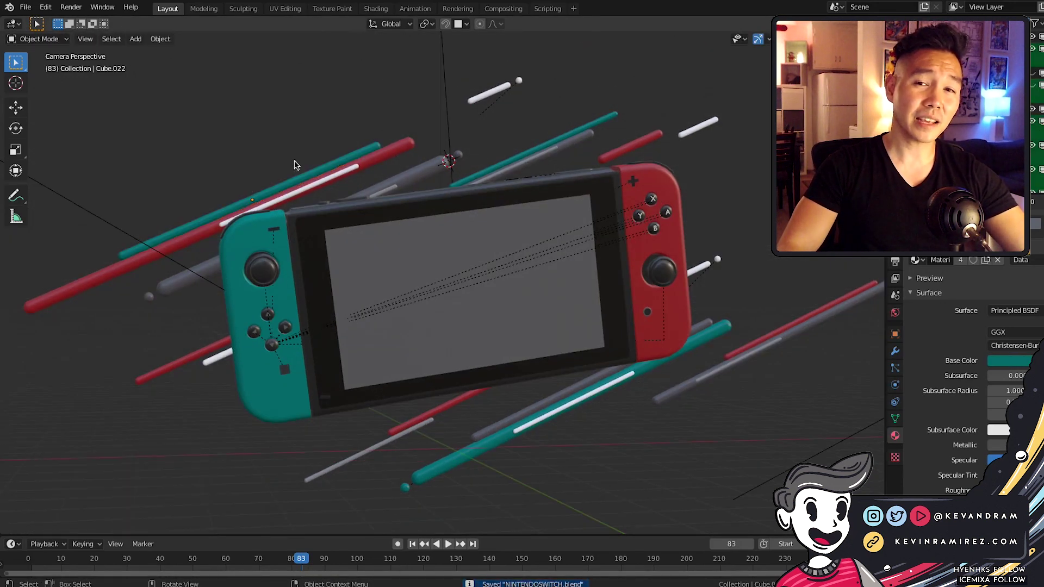
key("g")
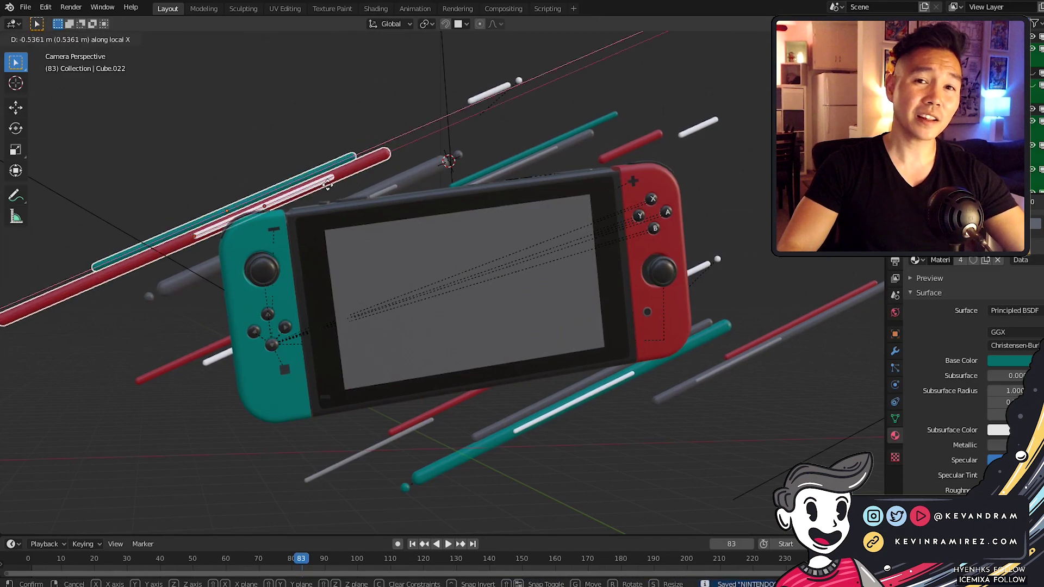
left_click(387, 133)
left_click(493, 91)
key("g")
left_click(454, 108)
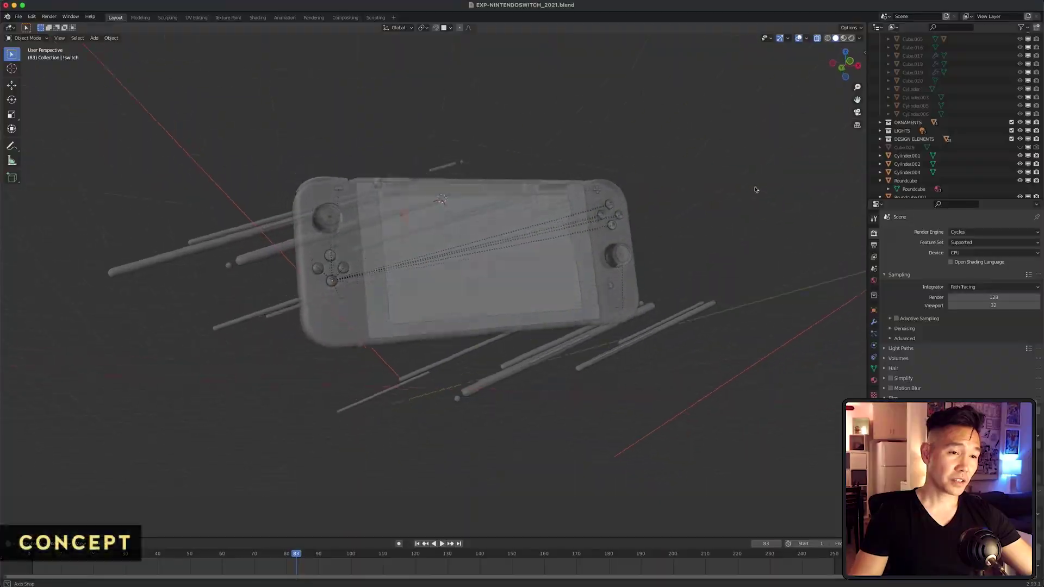
Step: Turn on Rendered viewport shading, set Render Engine to Eevee, and orbit to check
left_click(851, 38)
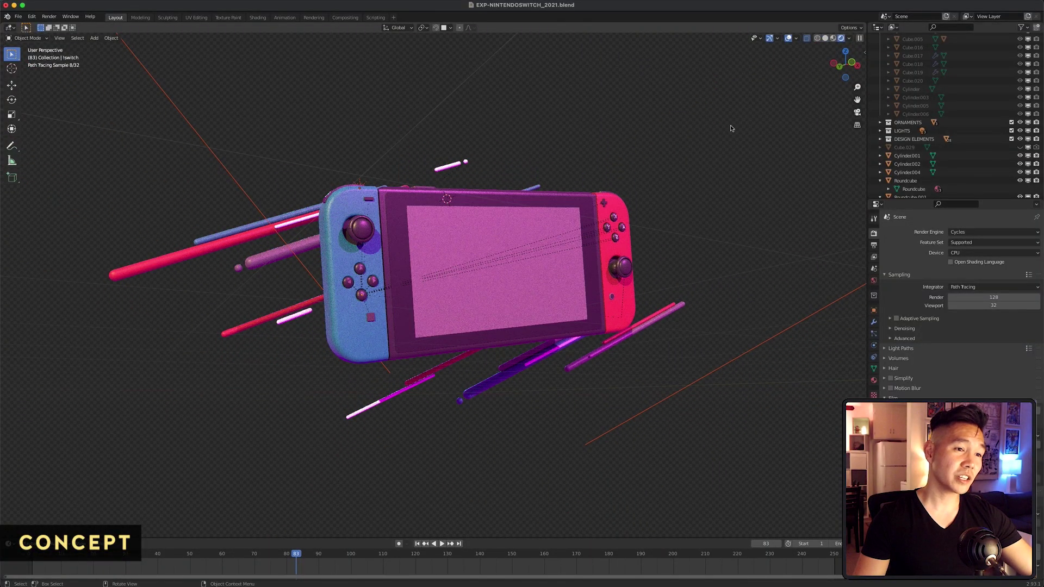
left_click(967, 233)
left_click(956, 242)
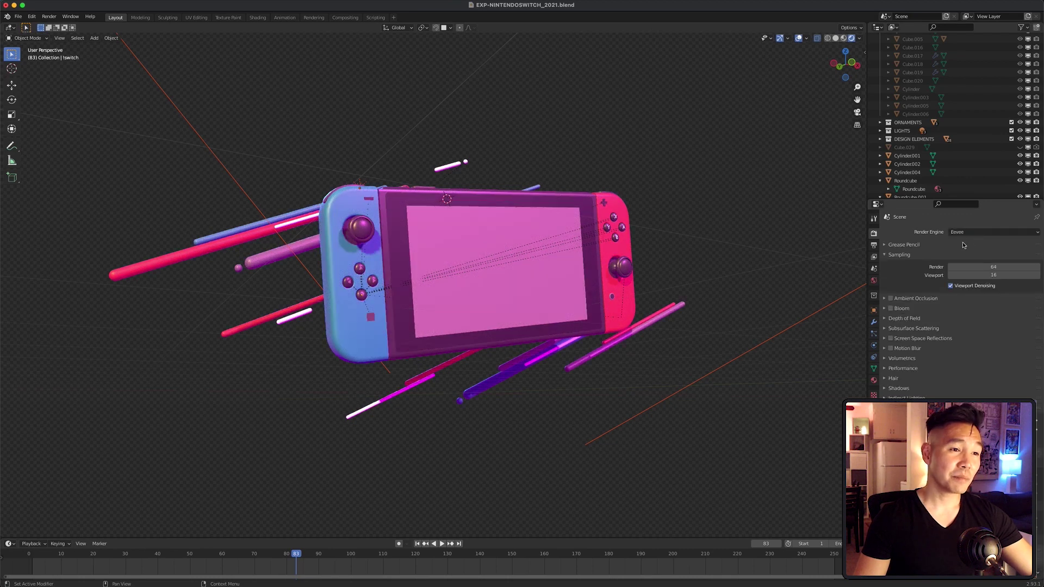
mouse_move(778, 217)
middle_mouse_down()
mouse_move(734, 209)
mouse_move(799, 192)
mouse_move(709, 226)
mouse_move(716, 205)
mouse_move(774, 206)
middle_mouse_up()
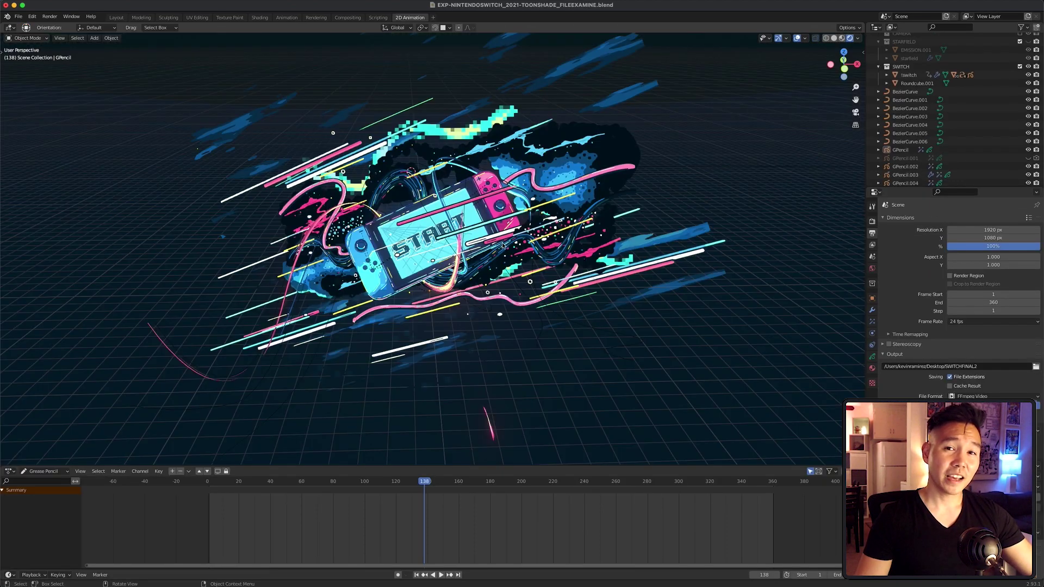
Step: Turn the Switch to a frontal view, use Material Preview shading, and play from an earlier frame
middle_click_drag(348, 272, 364, 280)
scroll(364, 280, "up", 4)
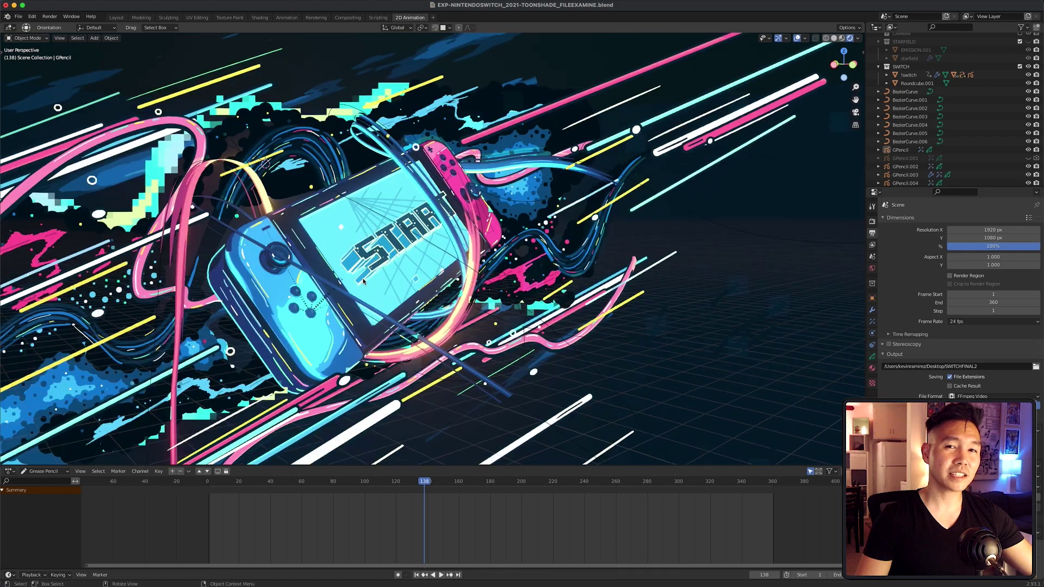
middle_click_drag(546, 250, 739, 103)
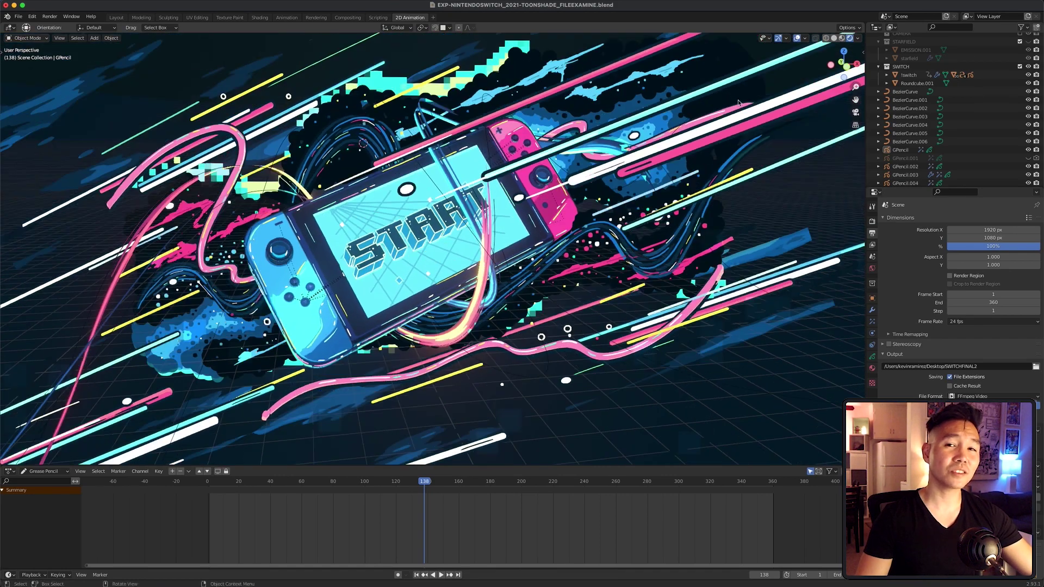
left_click(842, 38)
left_click(321, 484)
key("space")
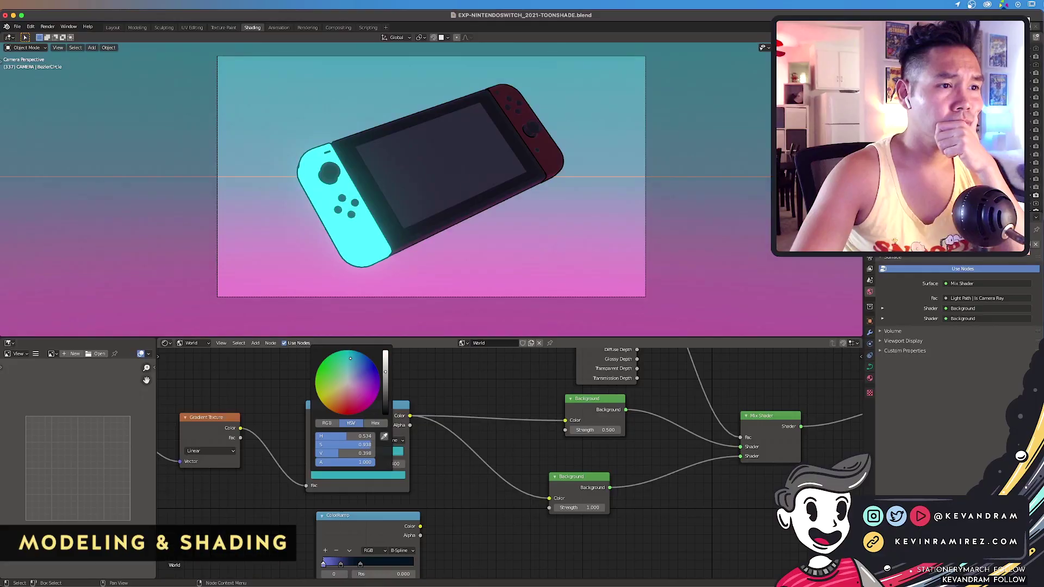
Step: Shift the world gradient hue to H 0.485 and raise the Wave Texture Scale to 2.100
left_click_drag(350, 353, 346, 354)
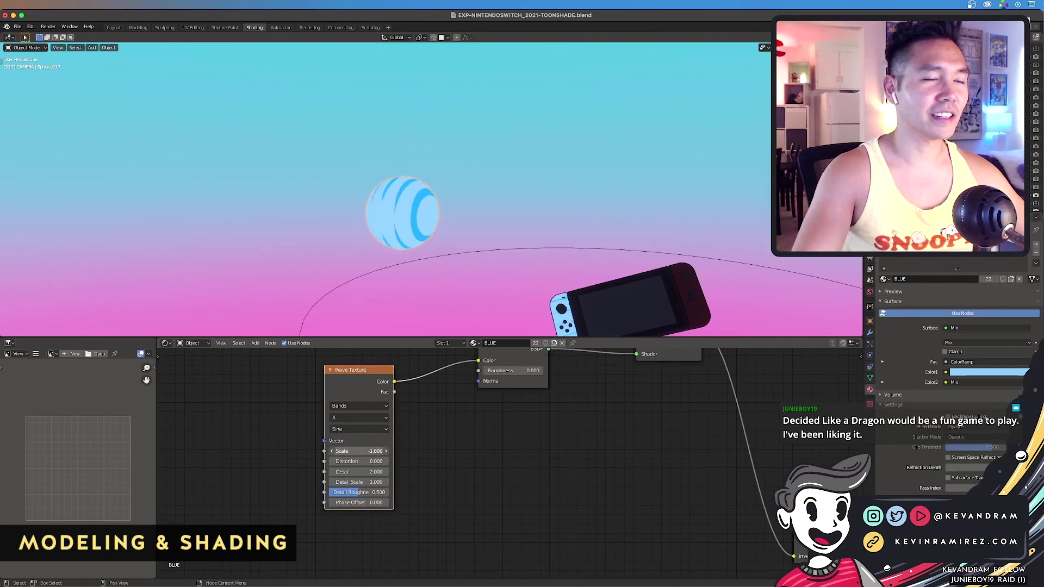
left_click_drag(359, 450, 381, 451)
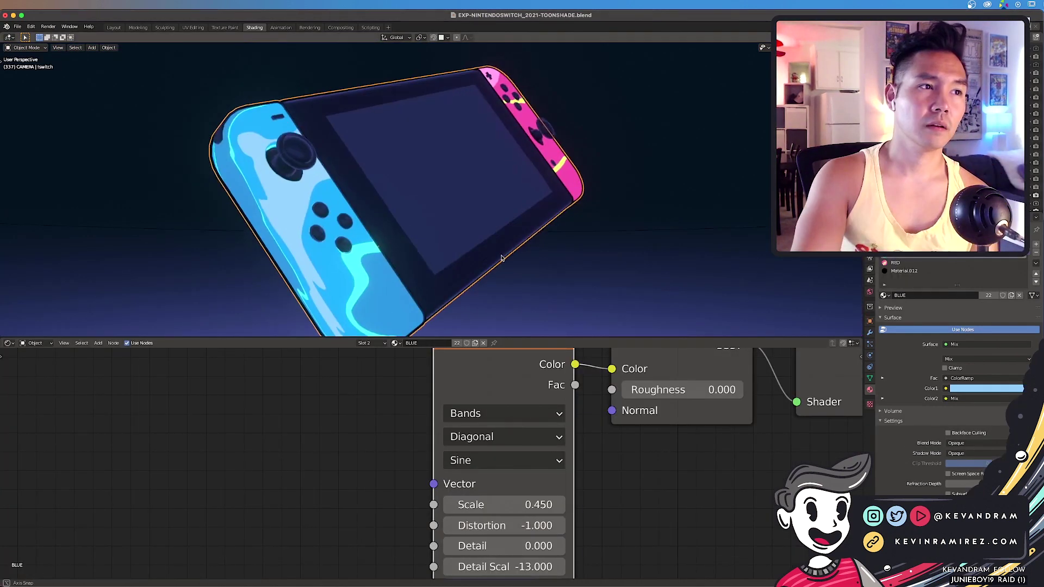
middle_click_drag(446, 256, 466, 252)
scroll(466, 252, "down", 5)
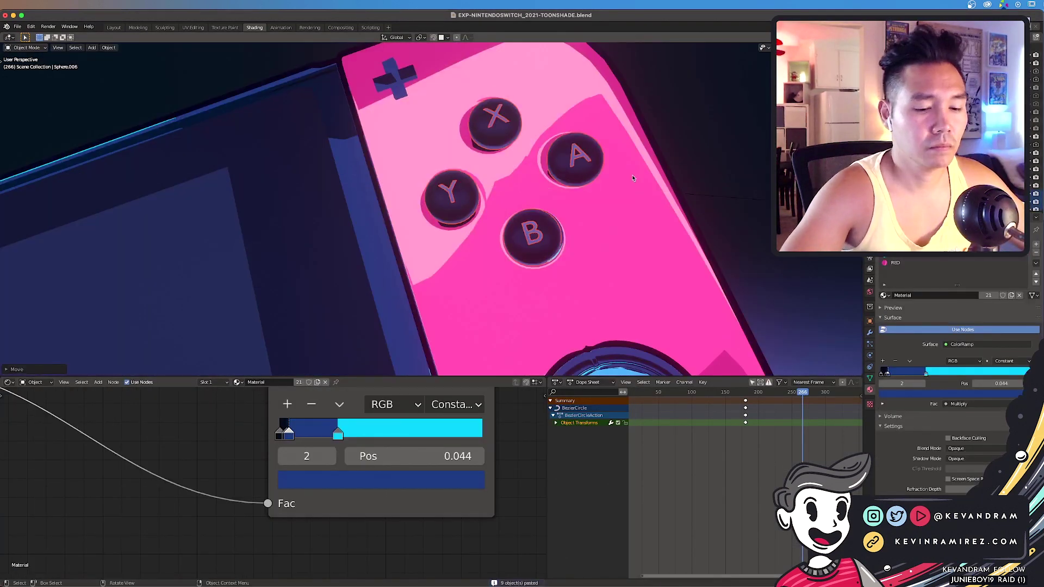
scroll(632, 175, "down", 5)
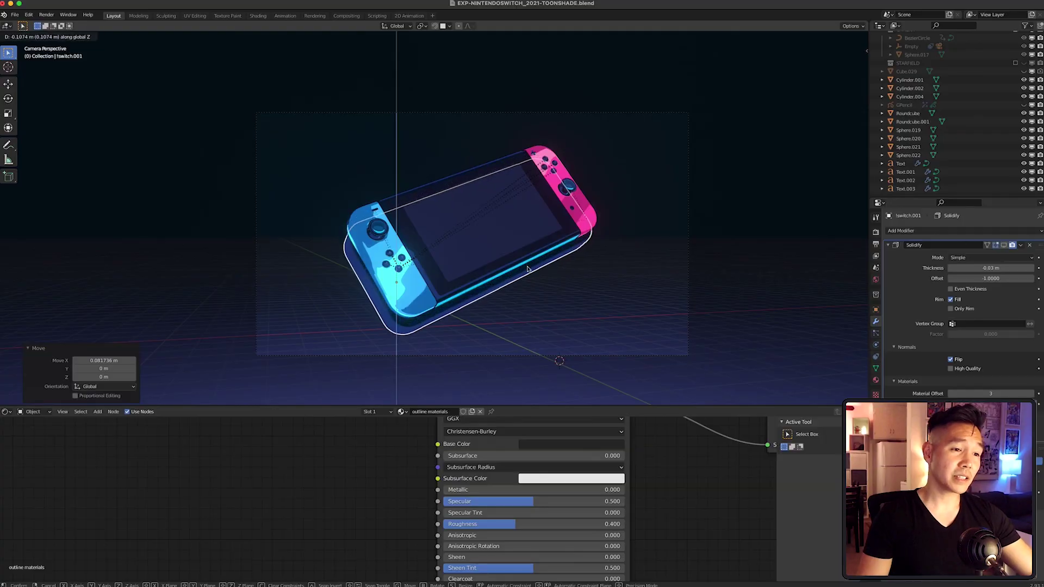
Step: Move the outline shell vertically, cancelling the accidental scale
left_click(528, 268)
key("s")
key("shift+z")
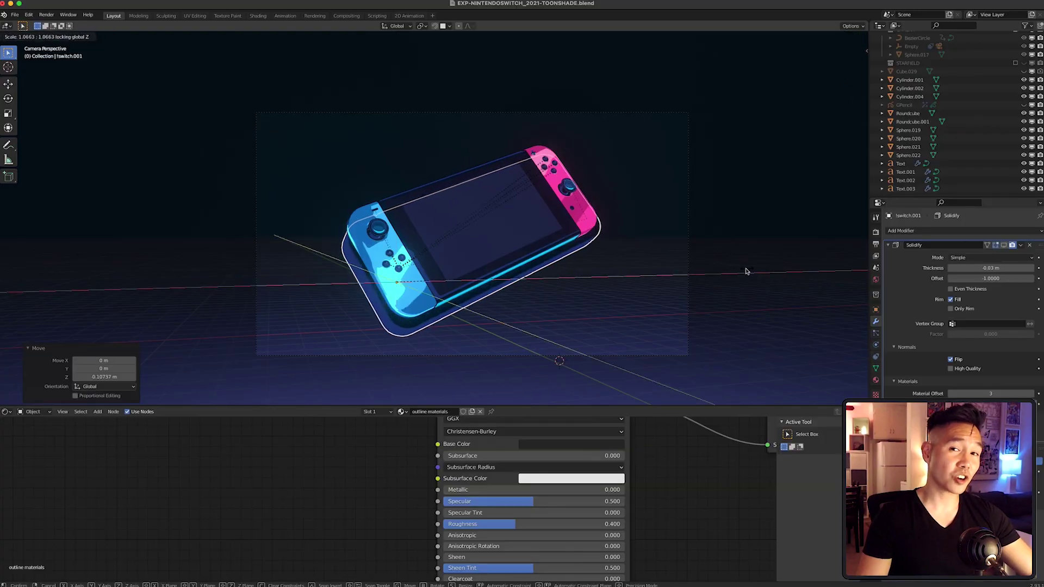
right_click(746, 270)
key("s")
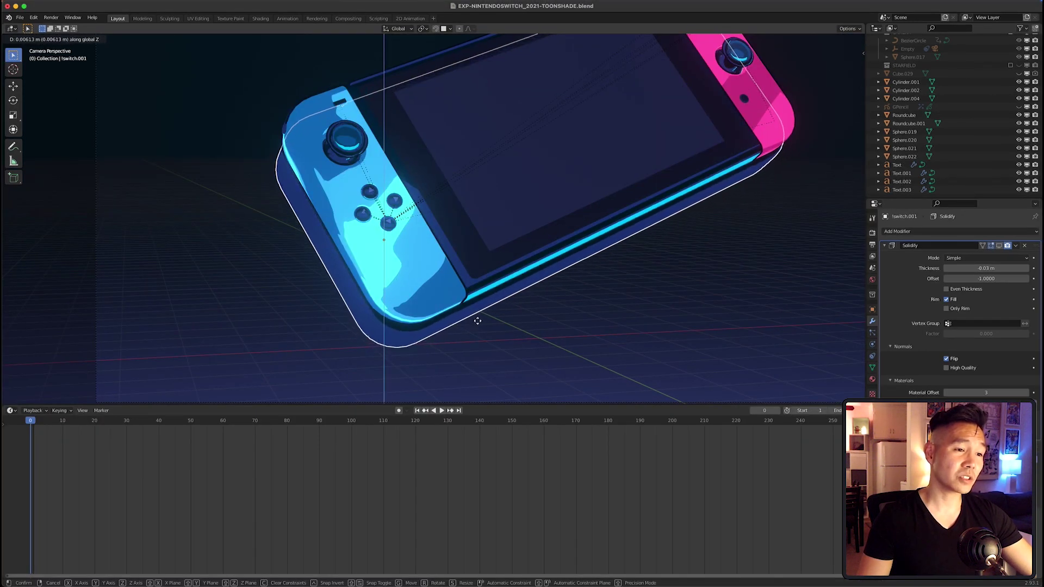
left_click(478, 320)
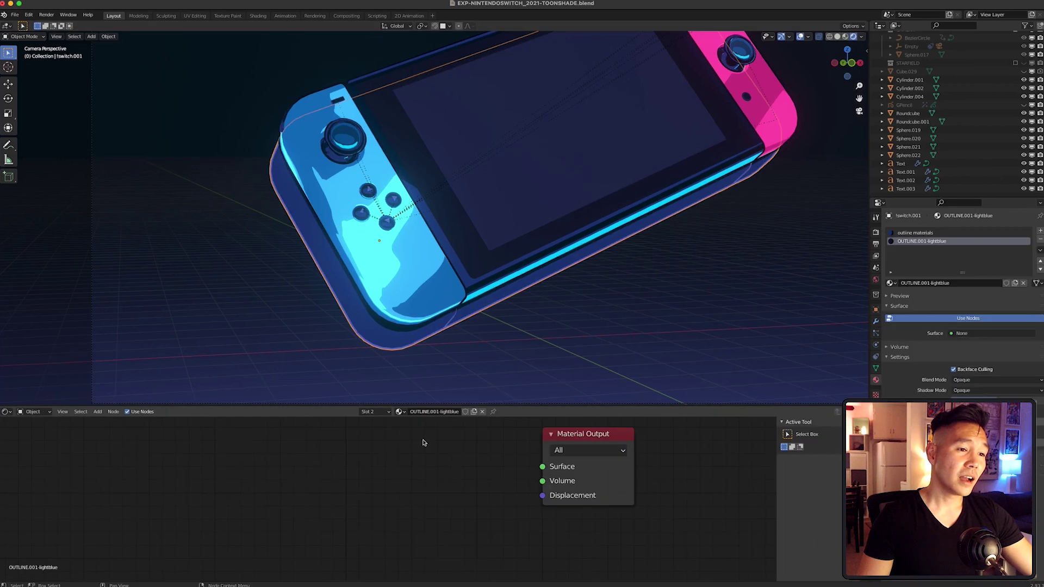
Step: Add an Emission node to the outline material, connect it to Surface, and save the file
key("shift+a")
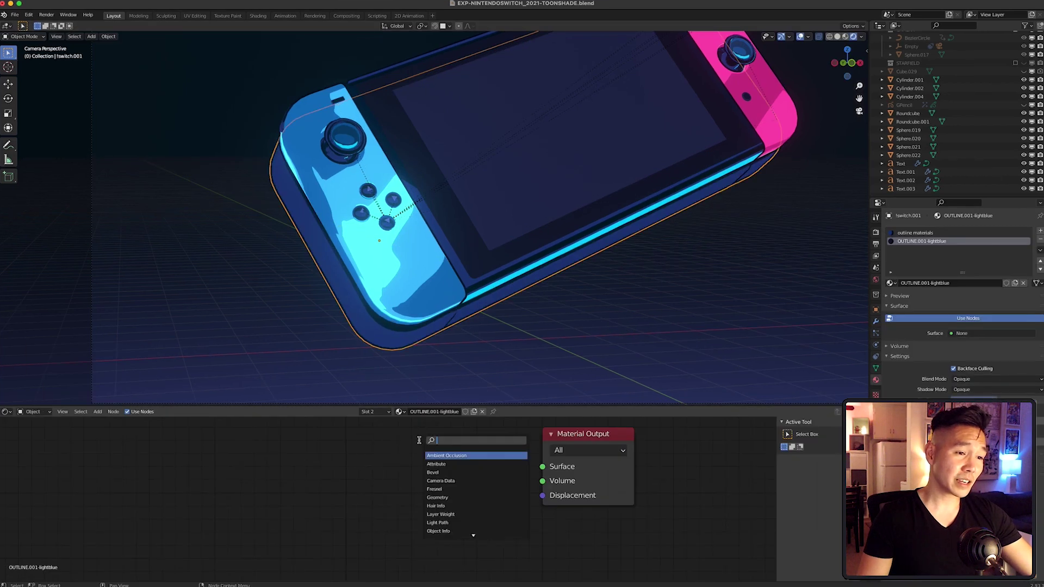
key("Return")
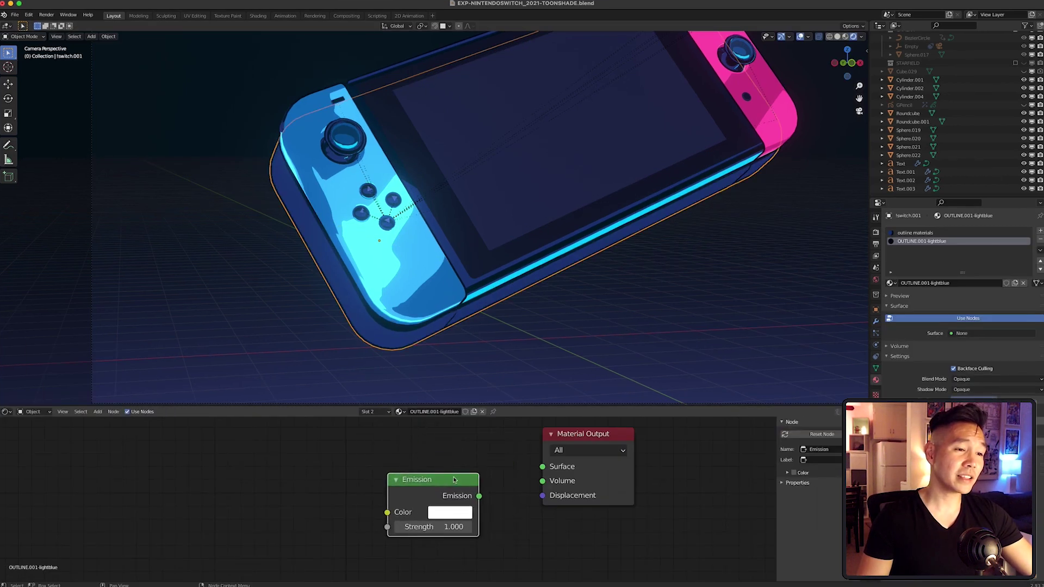
left_click_drag(541, 469, 542, 467)
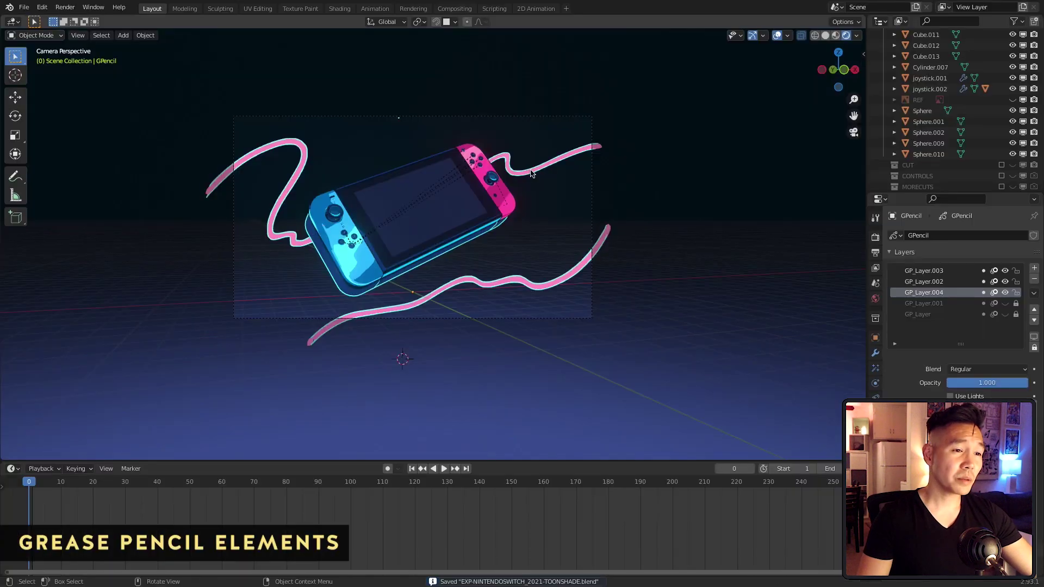
key("ctrl+s")
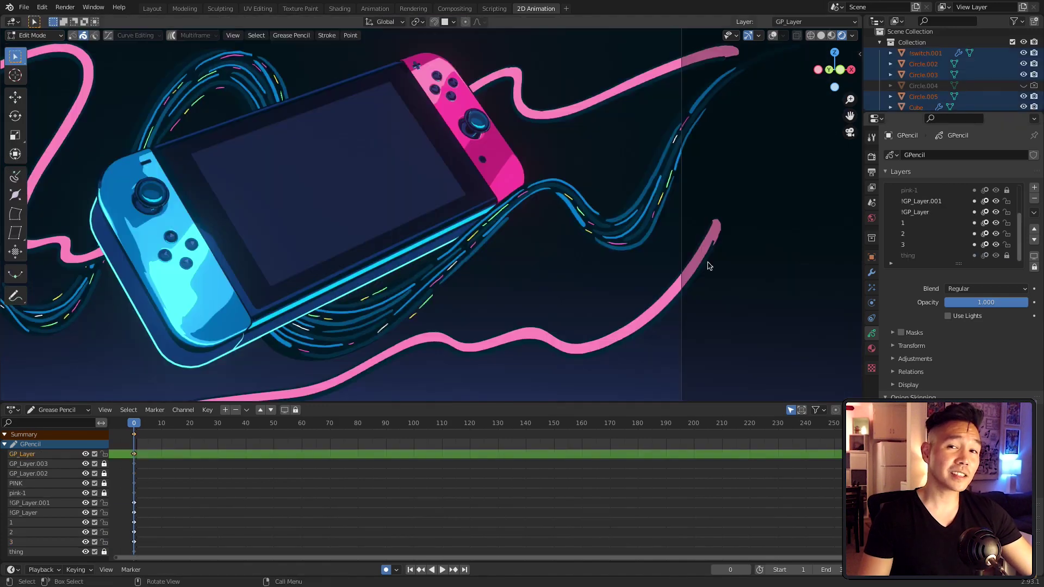
Step: Move the selected grease-pencil strokes in Edit Mode and play the animation from frame 70
key("Tab")
key("g")
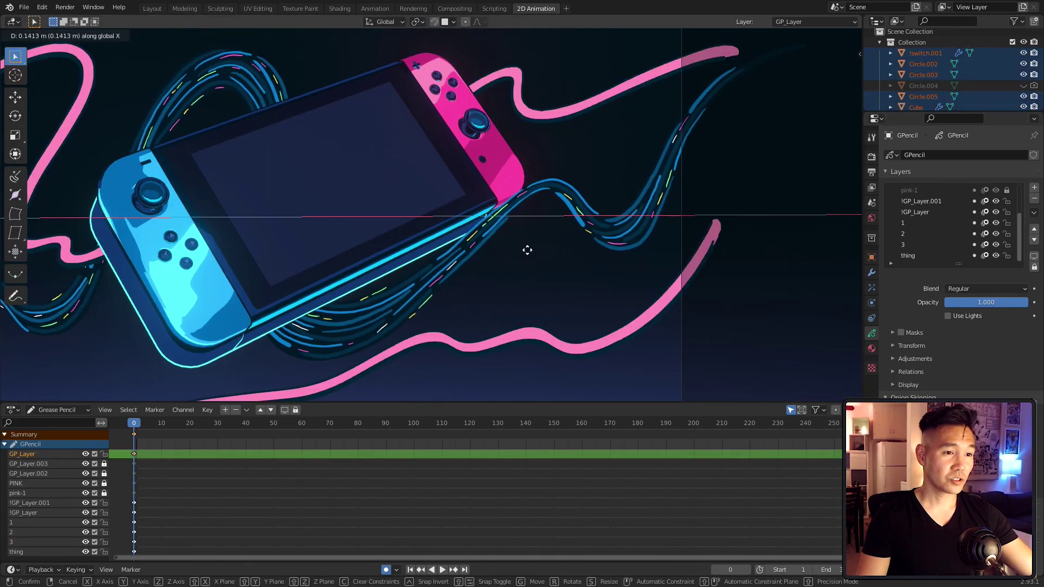
left_click(534, 257)
left_click(337, 426)
key("space")
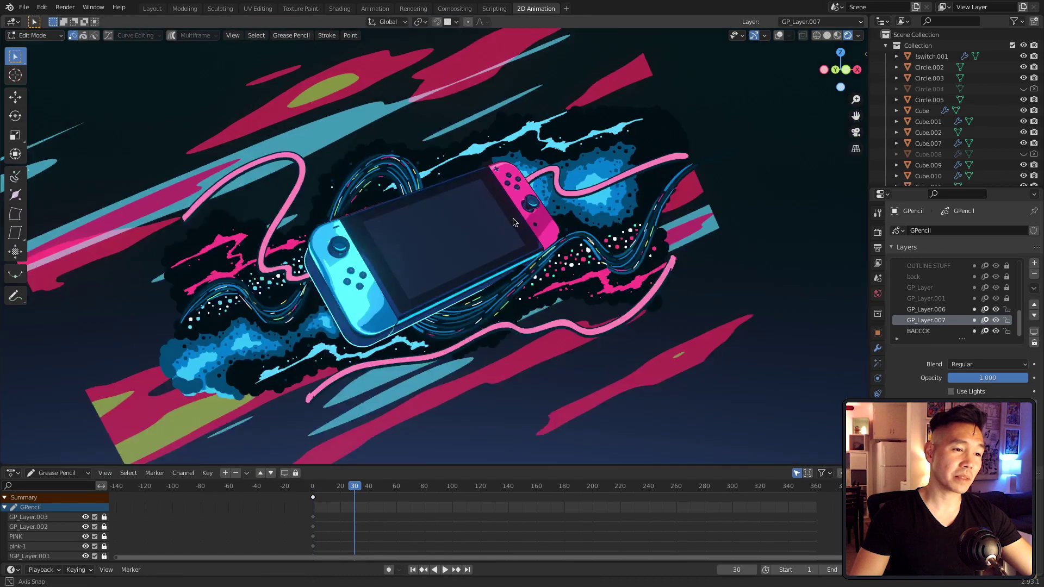
Step: Hide the GP_Layer.006 dot strokes and orbit around the Switch artwork
middle_click_drag(380, 293, 492, 300)
left_click(996, 309)
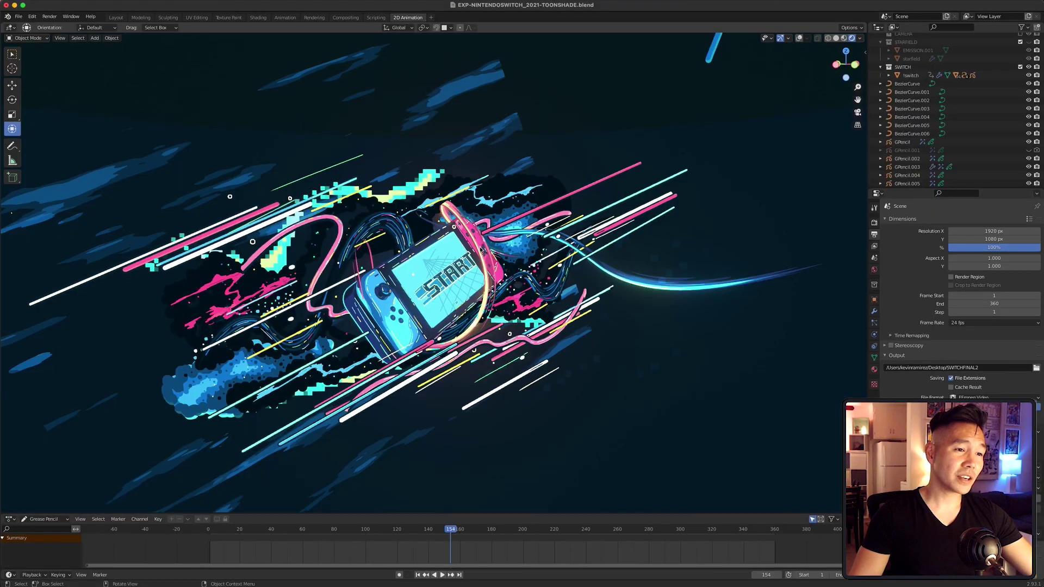
middle_click_drag(481, 251, 414, 256)
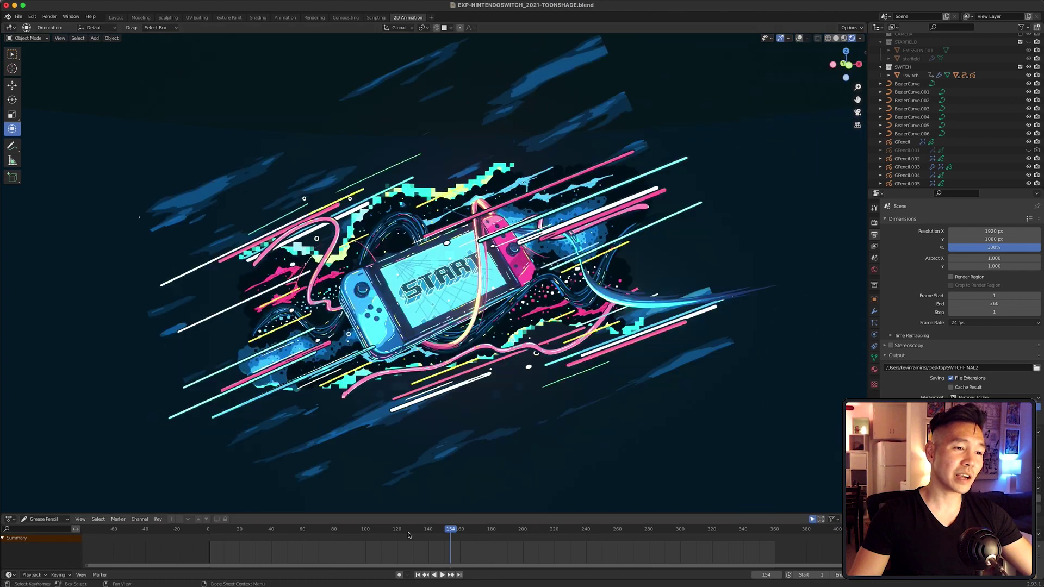
Step: Scrub to frame 112, play, and stretch the noise texture mapping scale to Y 11.930
left_click_drag(451, 529, 386, 529)
key("space")
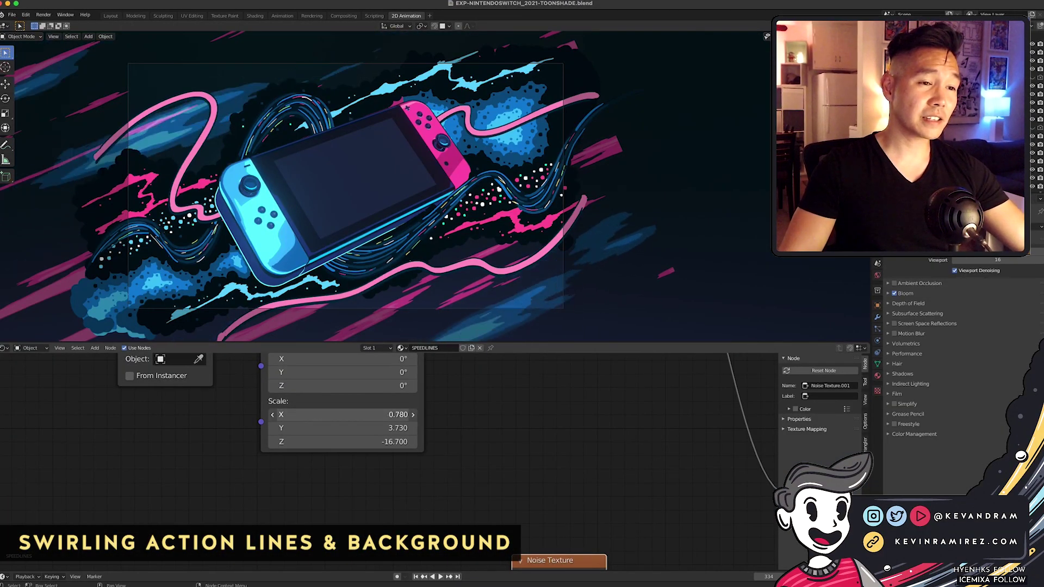
left_click(273, 415)
left_click_drag(342, 428, 381, 428)
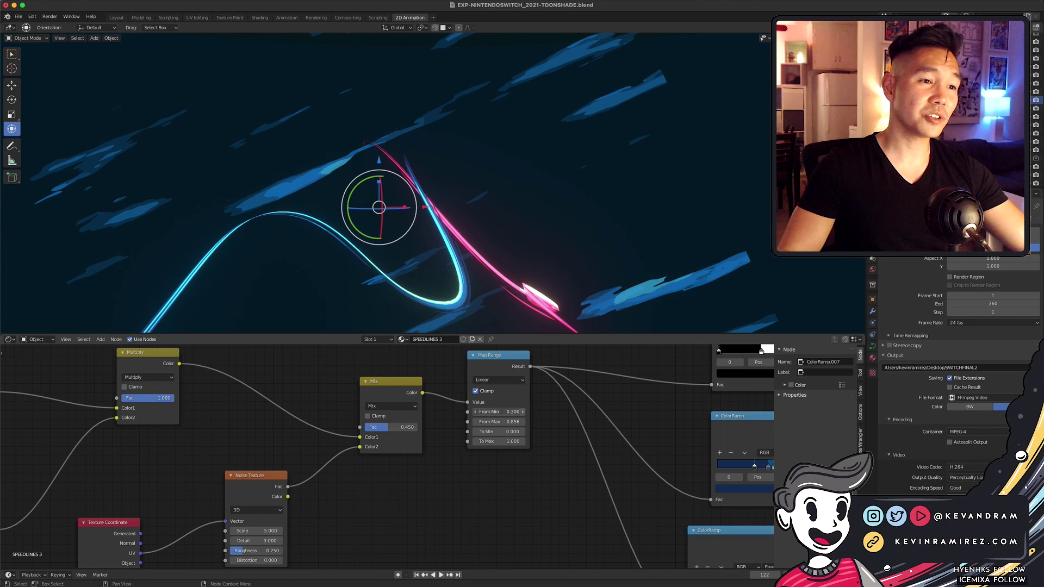
Step: Raise Map Range From Min, slide the ColorRamp stop to 0.023, and shorten the stroke start
left_click_drag(499, 411, 522, 411)
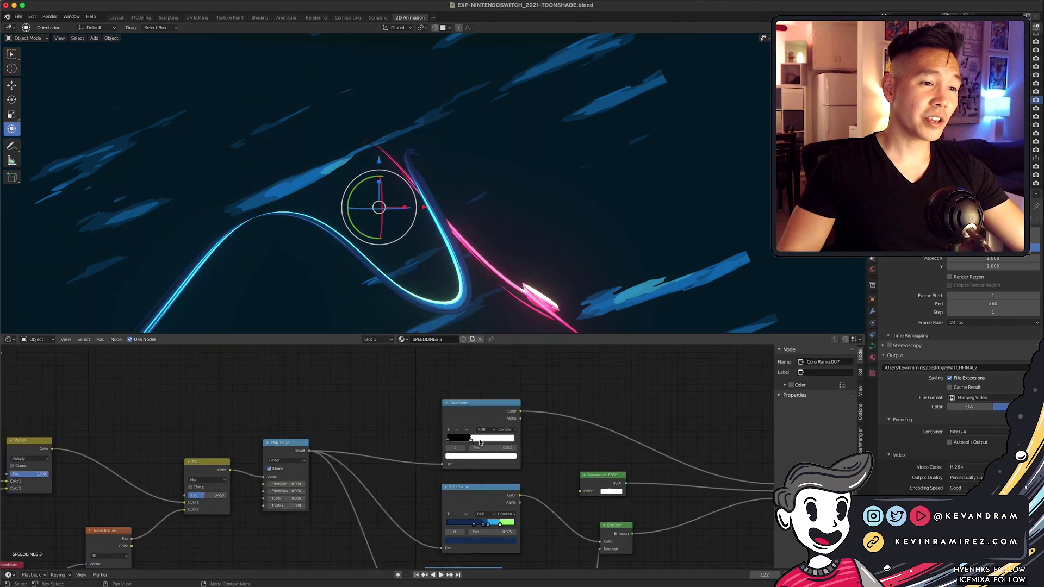
left_click_drag(492, 439, 511, 442)
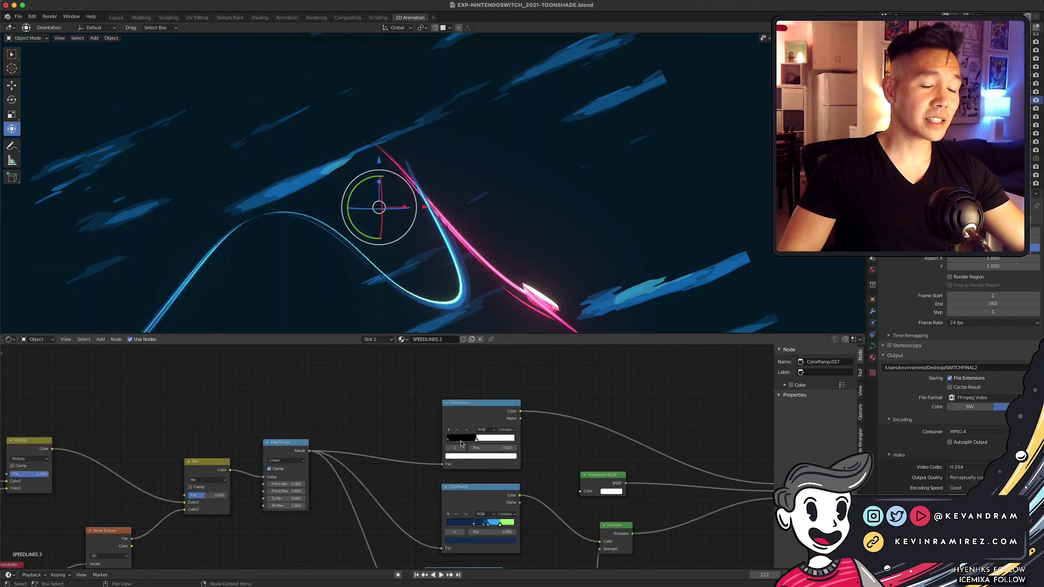
left_click_drag(488, 443, 430, 443)
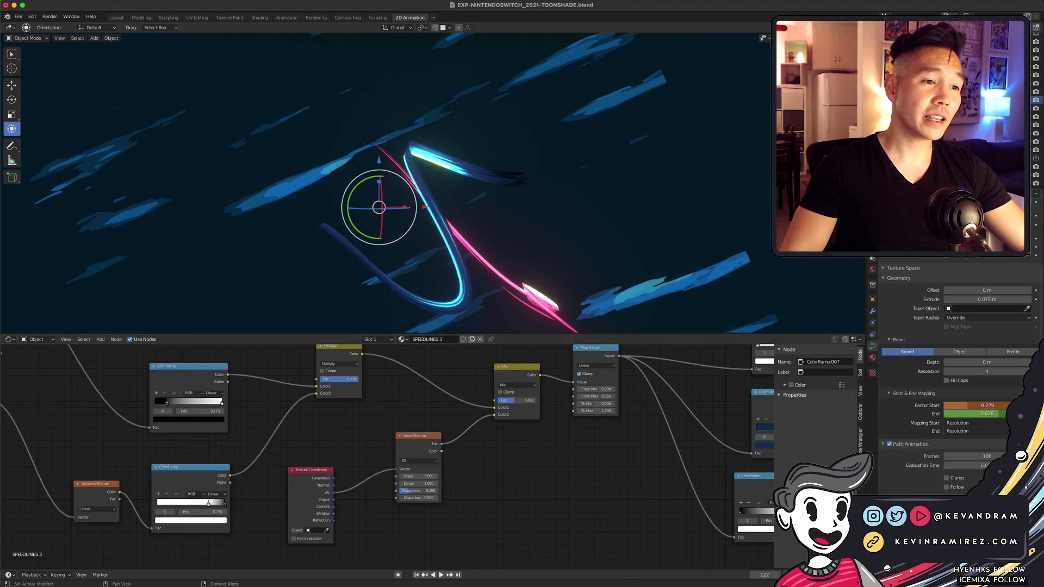
left_click_drag(952, 405, 984, 406)
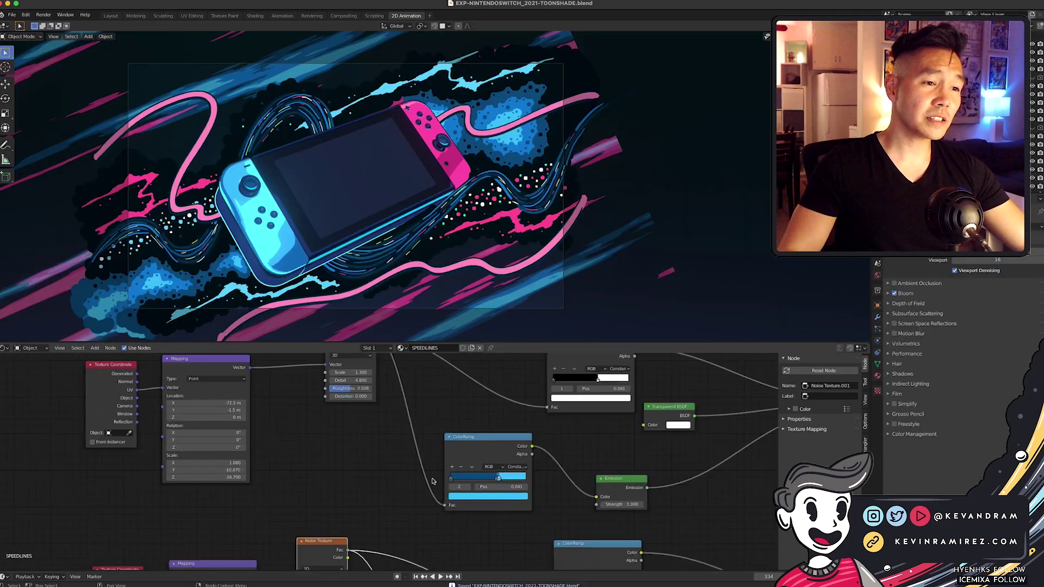
scroll(381, 462, "up", 3)
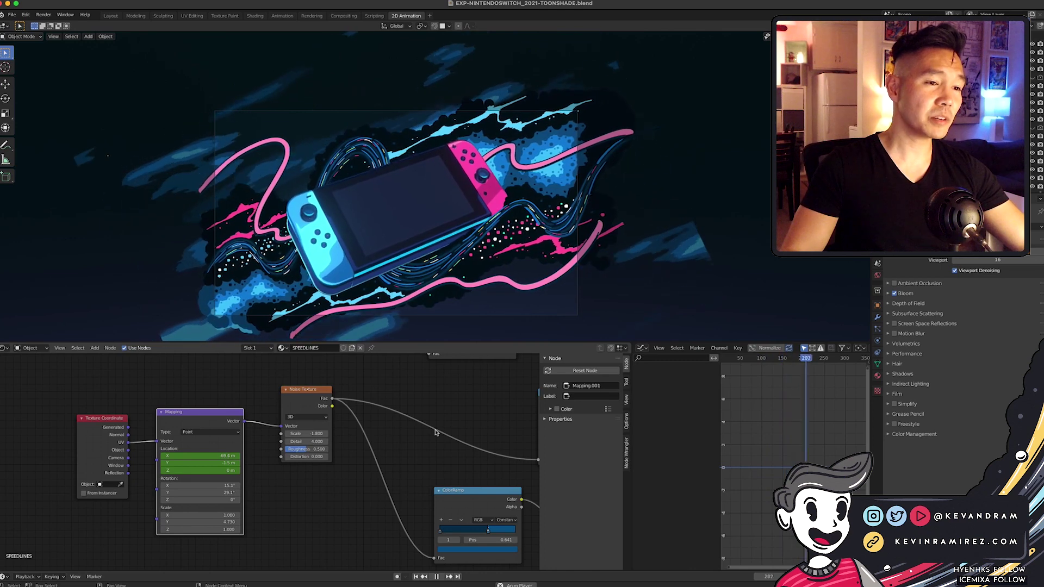
scroll(341, 475, "up", 3)
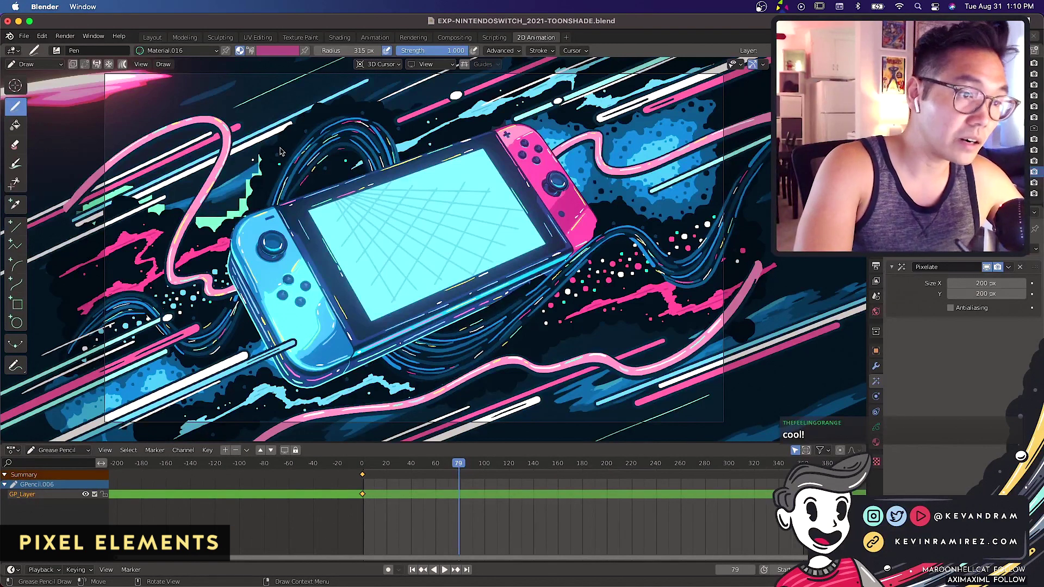
Step: Draw a small green pixel stroke beside the Switch and scrub to frame 23
left_click(363, 99)
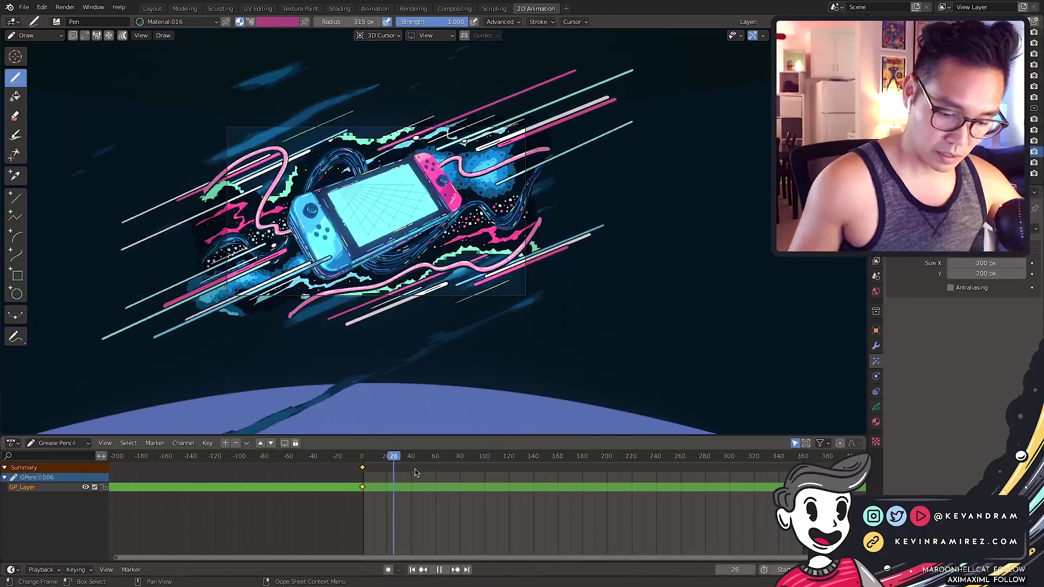
left_click_drag(415, 472, 392, 472)
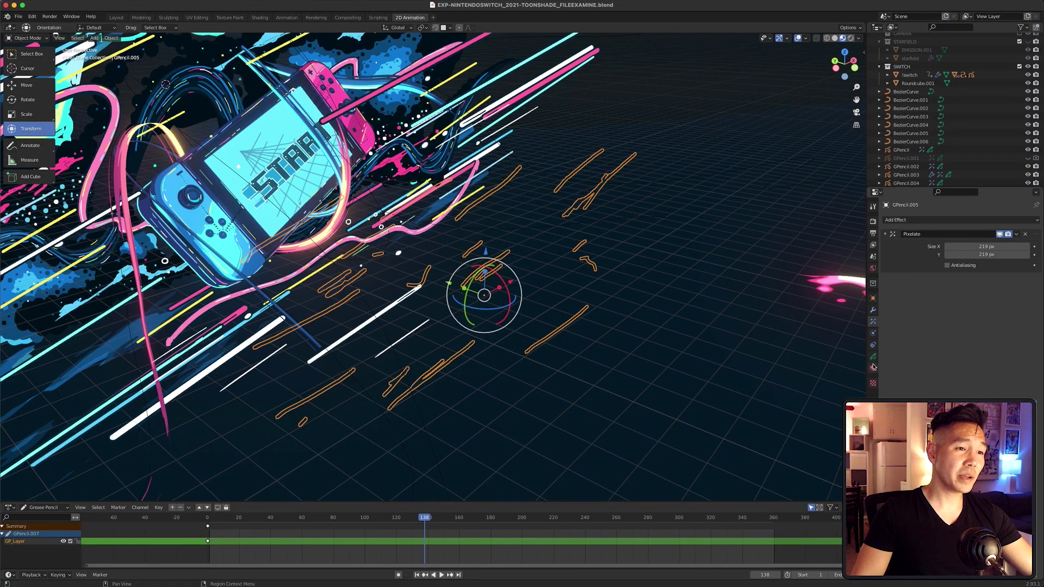
Step: Set the GPencil.007 layer blend mode to Subtract and orbit to inspect it
left_click(873, 356)
left_click(985, 323)
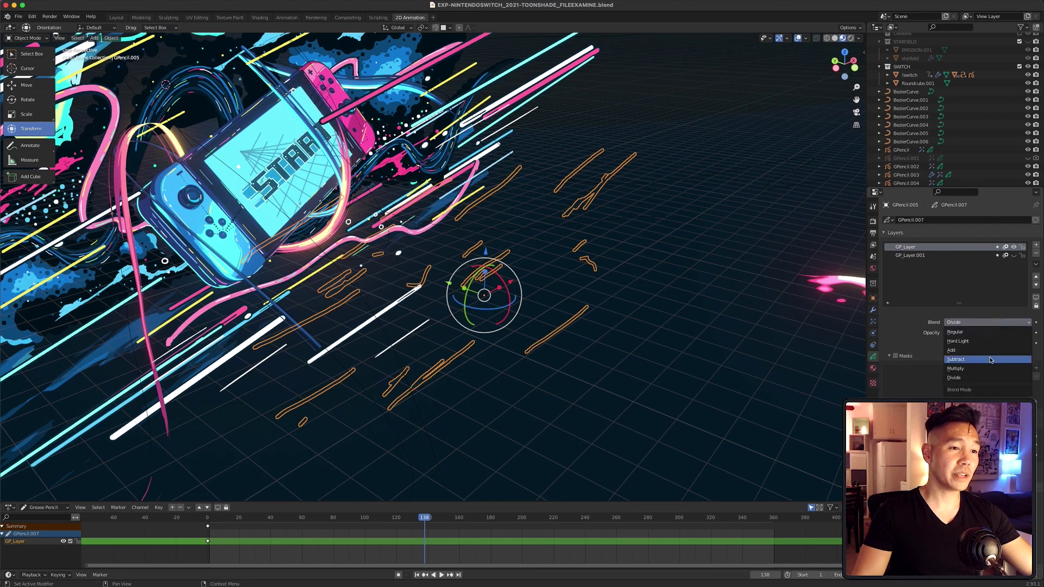
left_click(990, 360)
middle_click_drag(642, 272, 612, 257)
middle_click_drag(596, 98, 691, 241)
Step: Change the layer blend to Divide and orbit to check the result
left_click(985, 323)
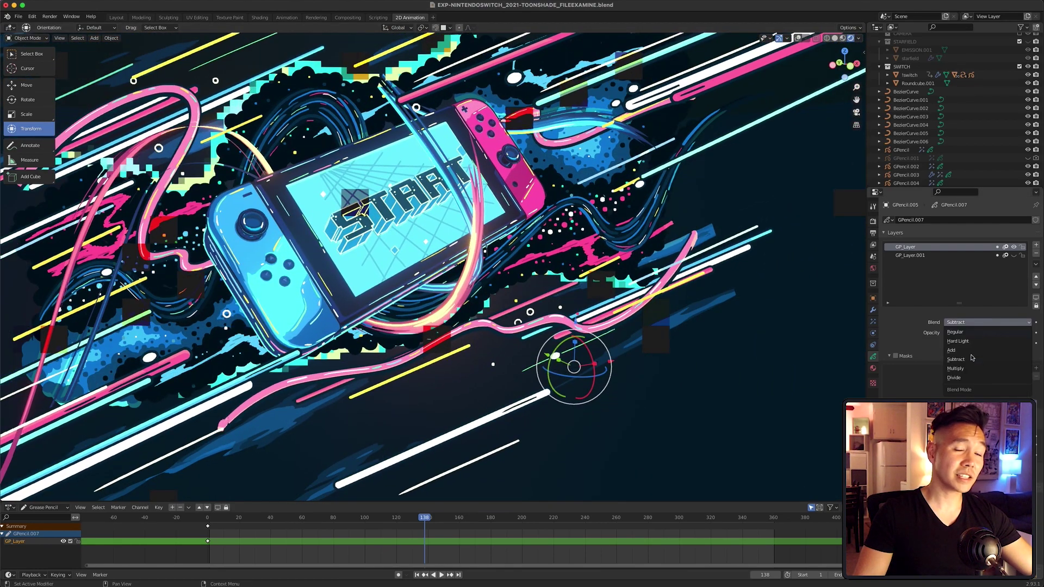
left_click(962, 377)
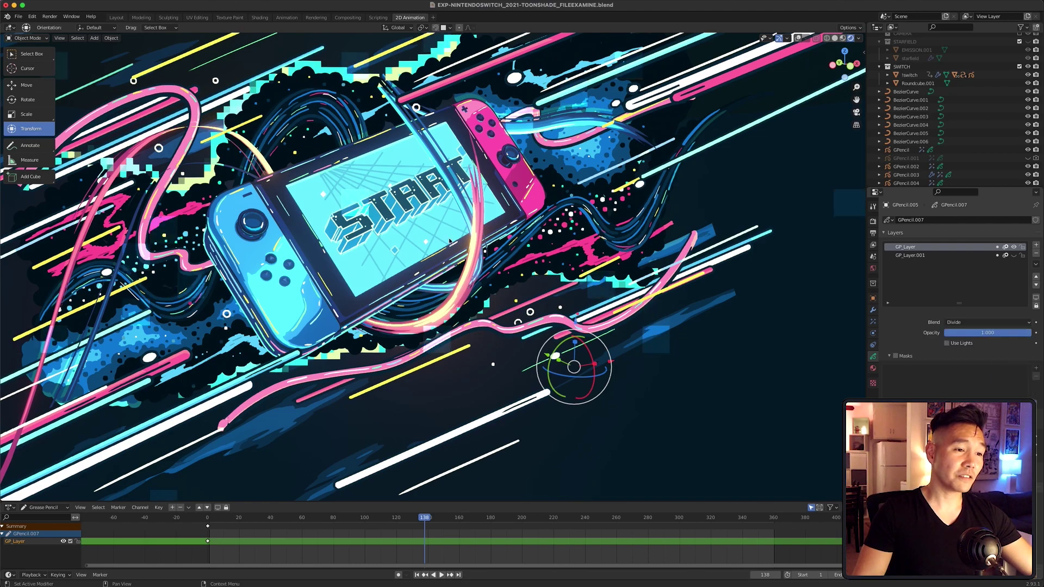
middle_click_drag(424, 245, 492, 228)
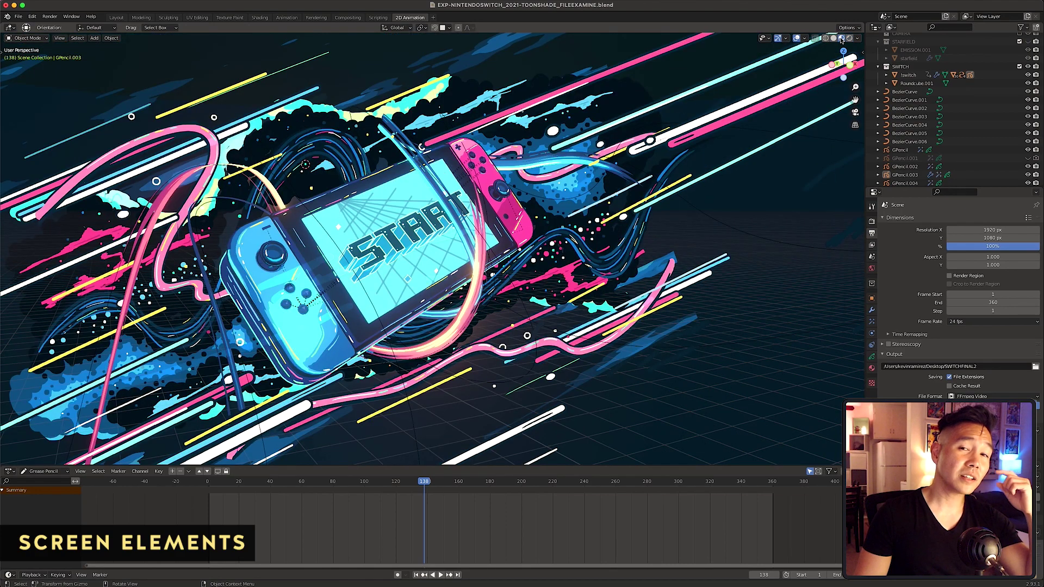
Step: Uncheck Masks in GPencil.003's Layers panel to reveal the Switch screen strokes on their own
middle_click_drag(783, 71, 322, 164)
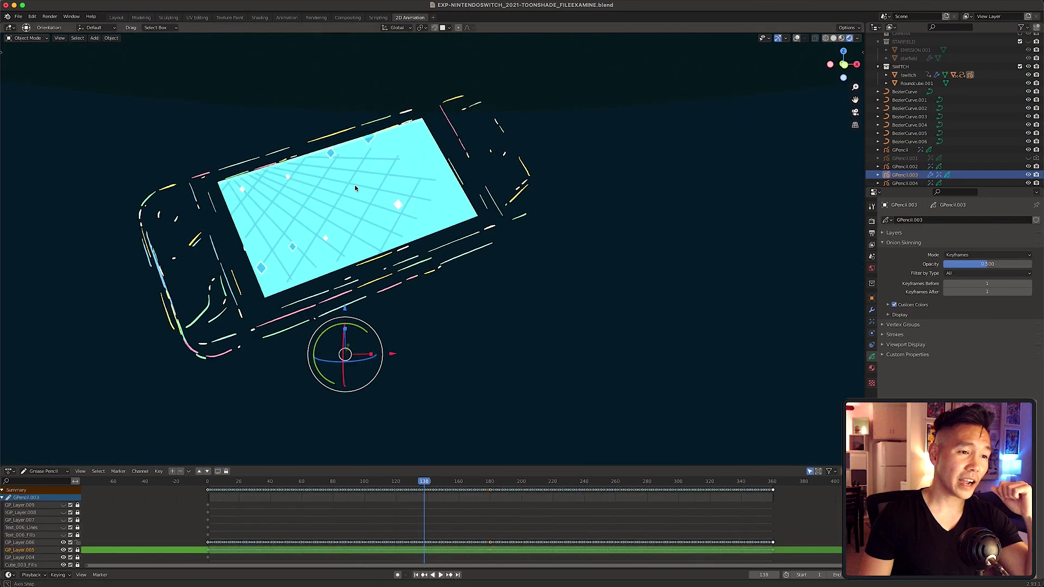
middle_click_drag(355, 188, 414, 179)
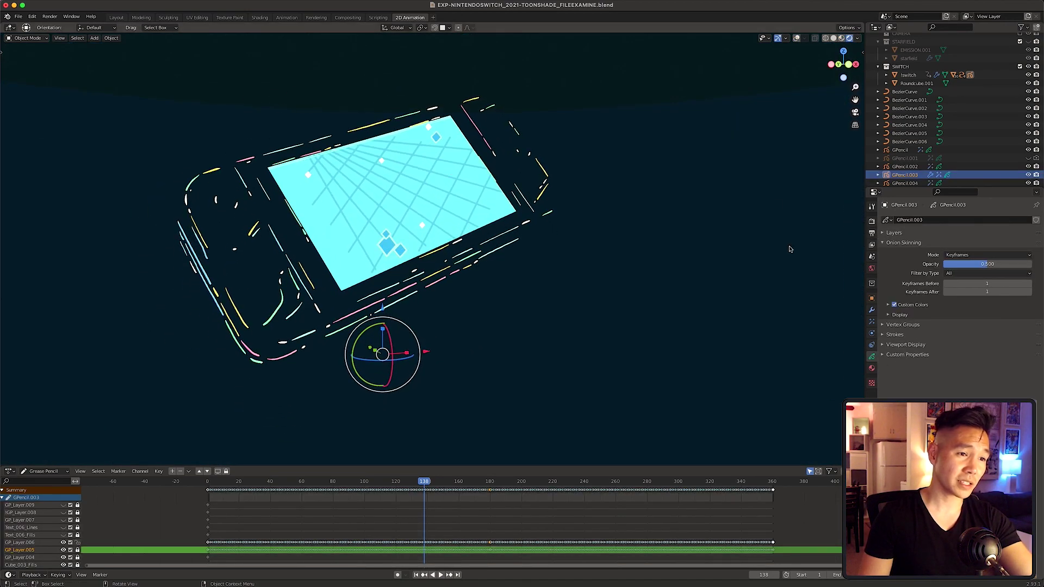
left_click(897, 233)
left_click(895, 356)
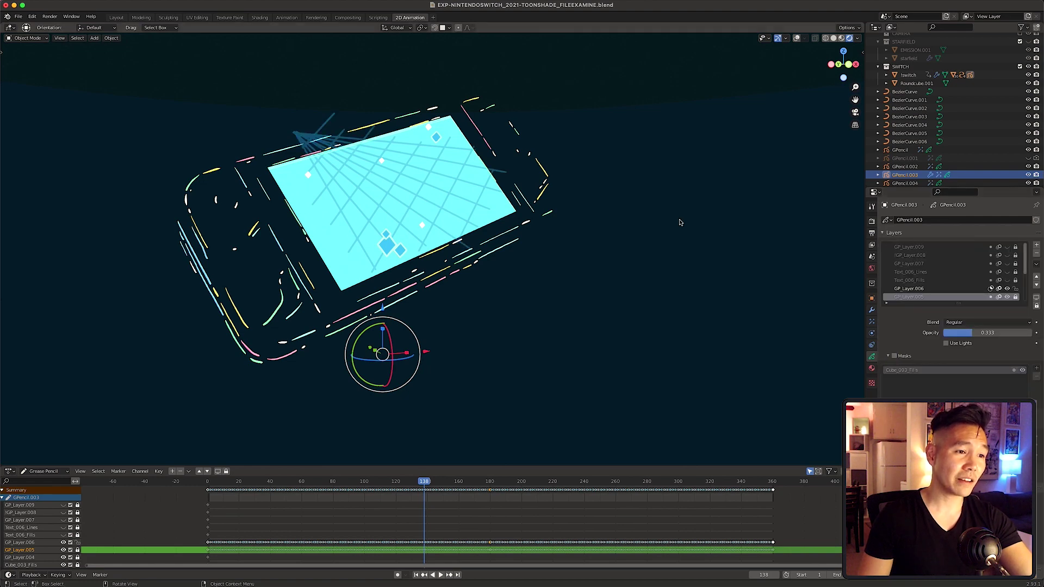
middle_click_drag(680, 224, 618, 250)
Step: Frame the START screen in the viewport and save the file
scroll(619, 183, "down", 5)
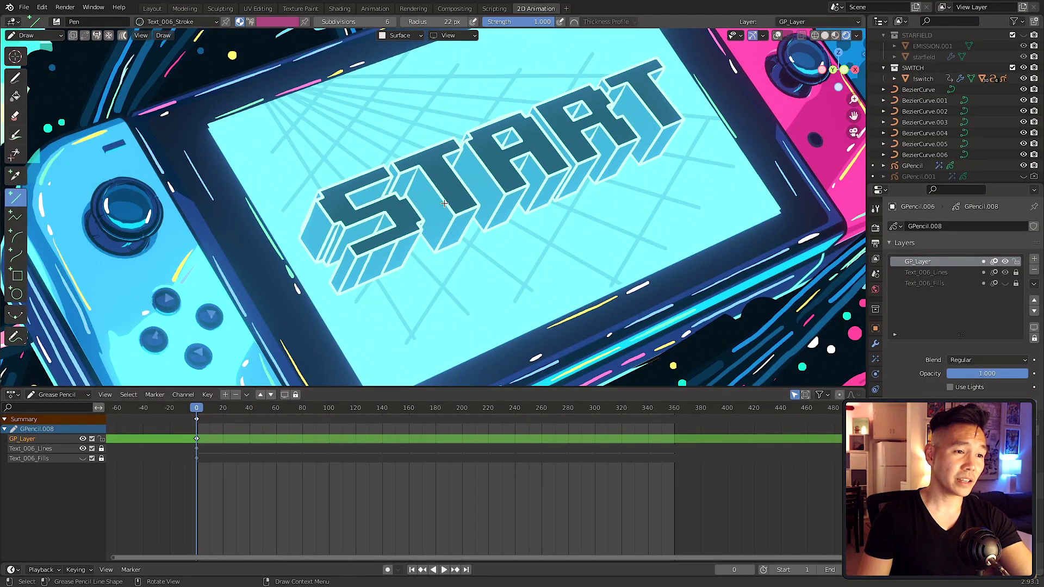
middle_click_drag(441, 190, 479, 201)
key("ctrl+s")
key("Escape")
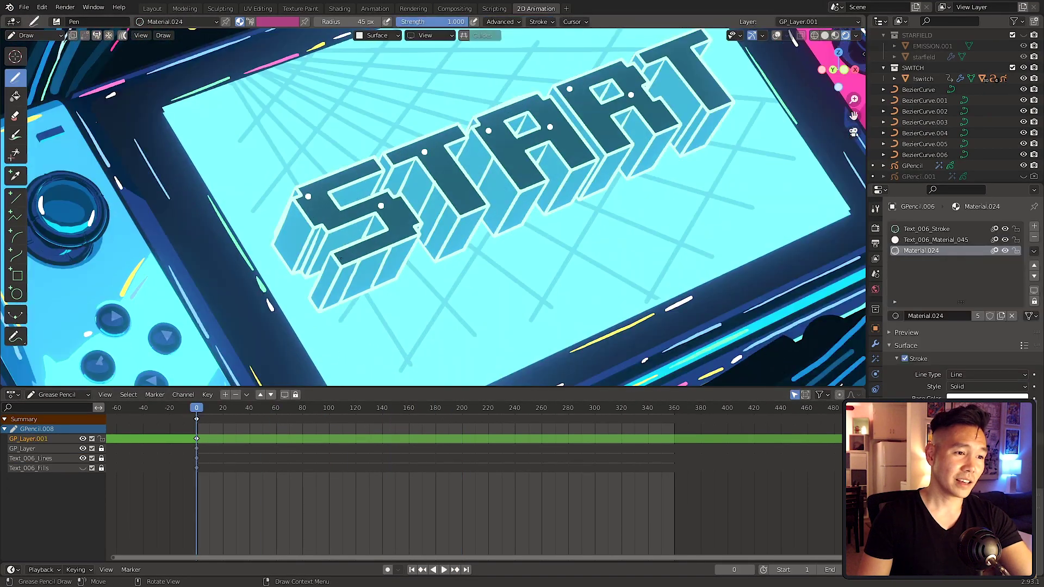
Step: Dot white highlights onto the START letters using 25 px and 45 px brush sizes
key("f")
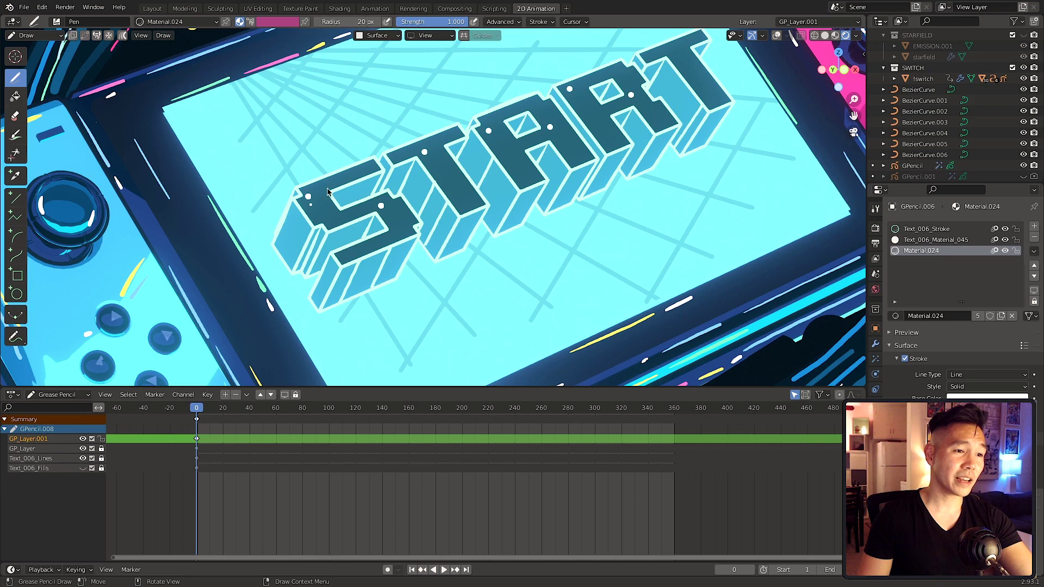
left_click(312, 173)
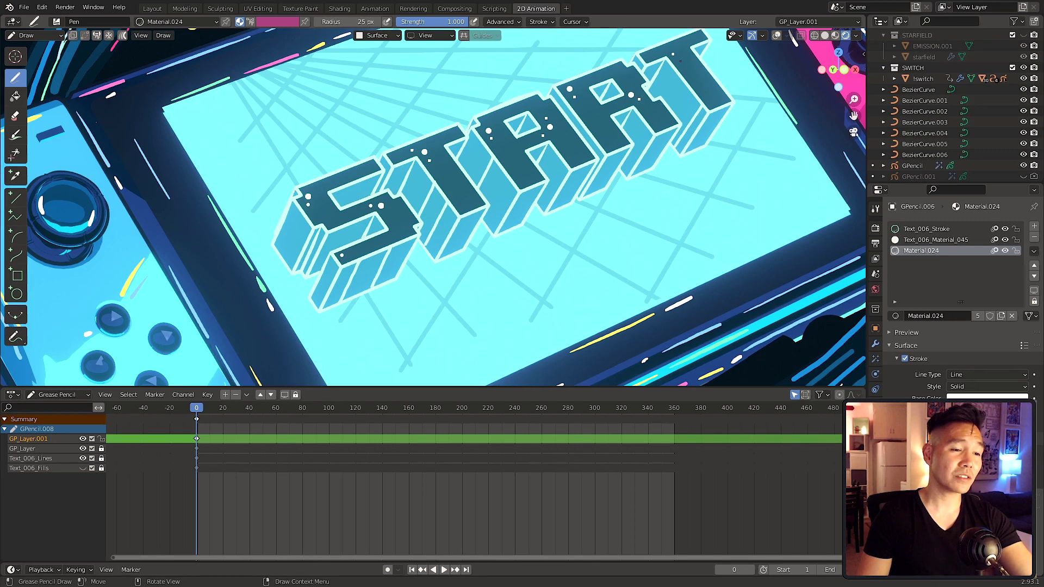
key("f")
left_click(587, 85)
left_click(648, 57)
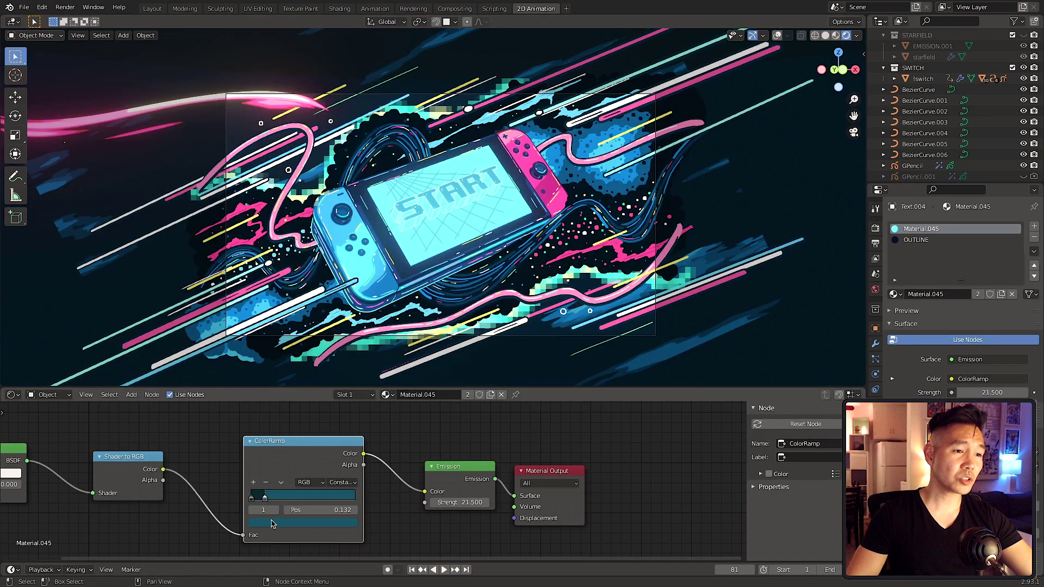
Step: Brighten the START text's ColorRamp stop colour and raise the Noise modifier Position to 0.53
left_click(303, 522)
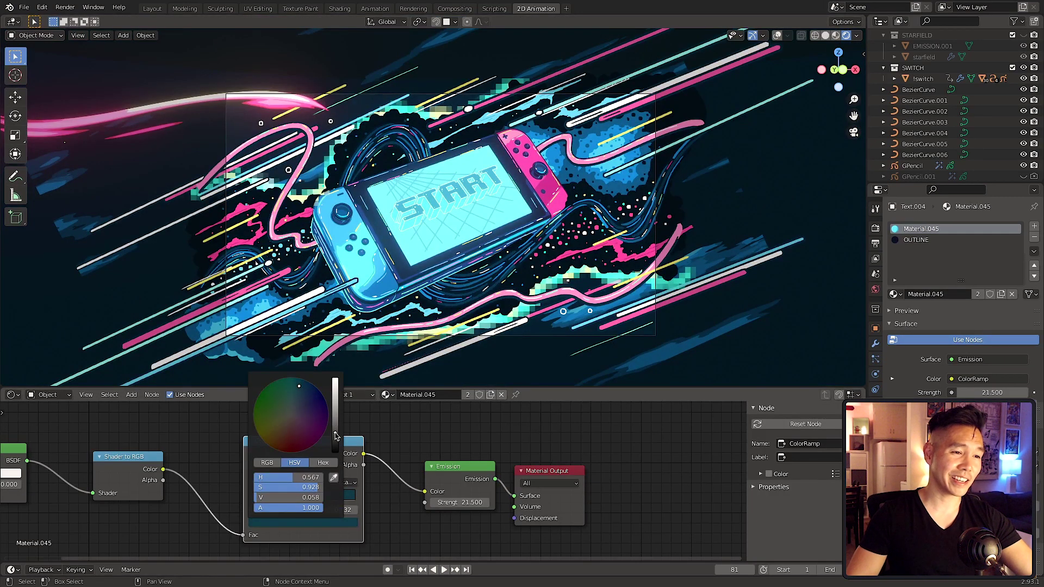
left_click_drag(335, 434, 335, 408)
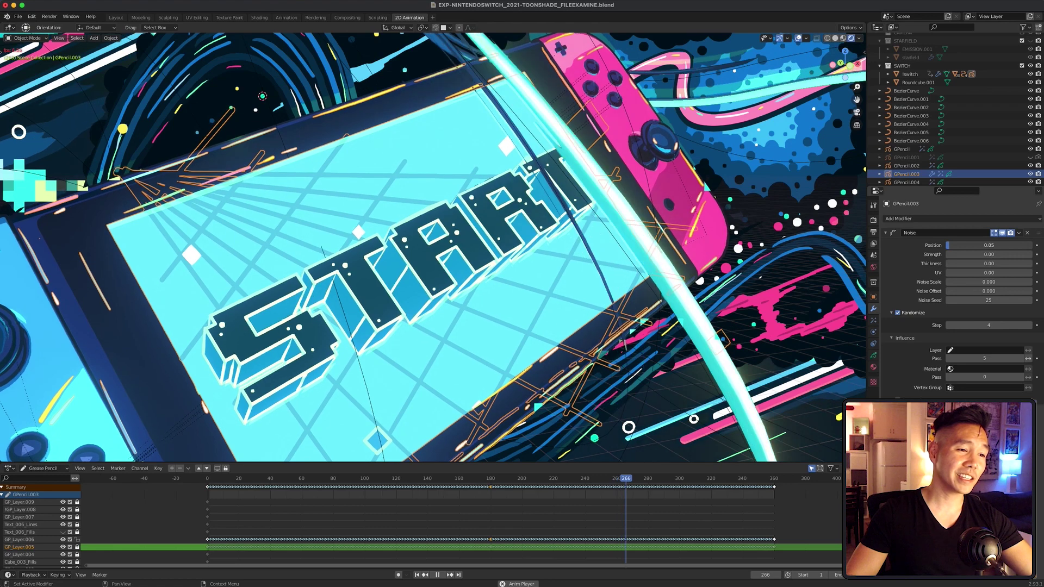
left_click_drag(973, 246, 1006, 249)
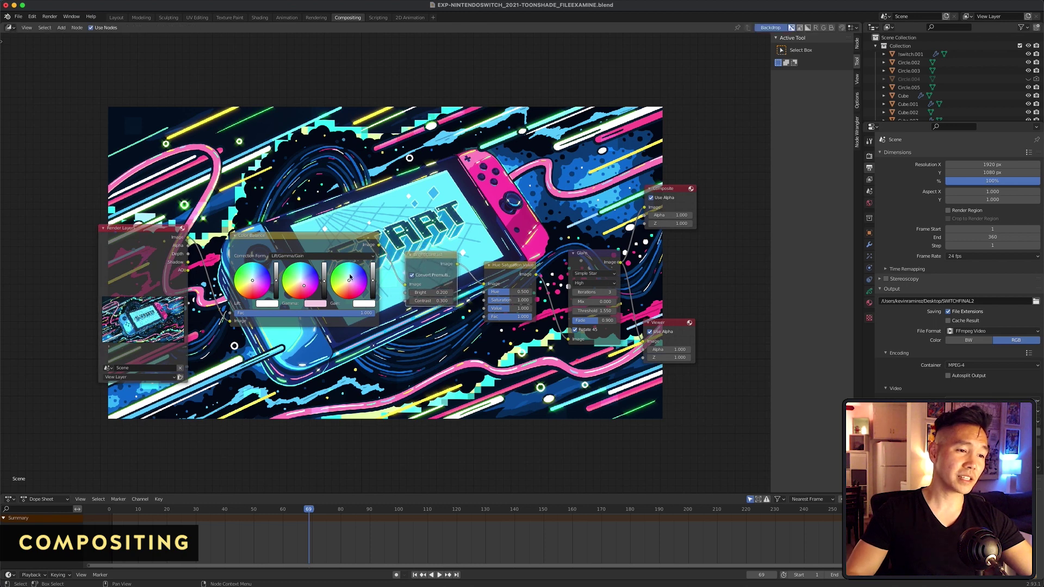
Step: Lower the Gain value on the Lift/Gamma/Gain node to recomposite the glowing image
left_click(375, 285)
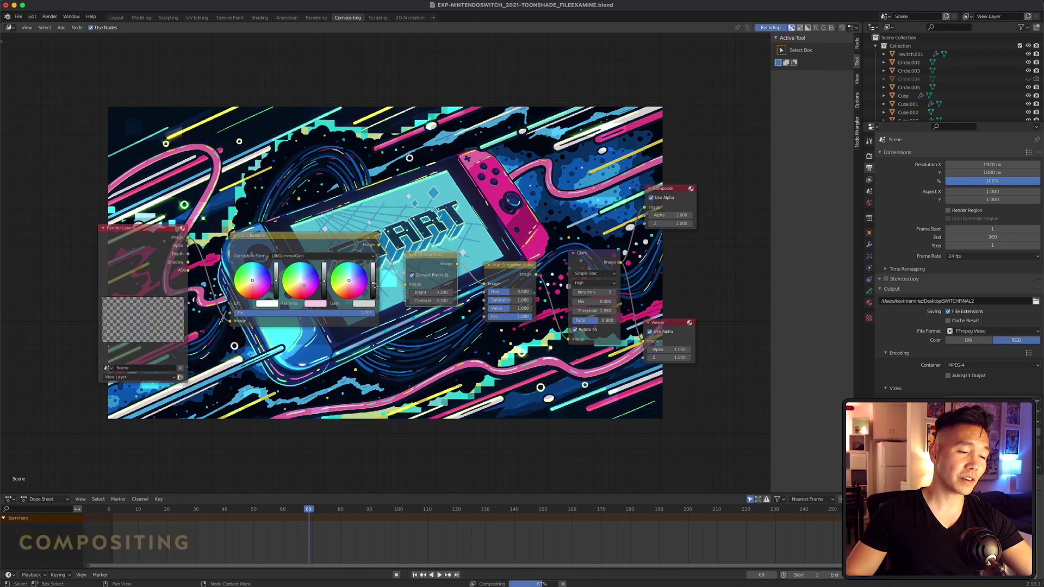